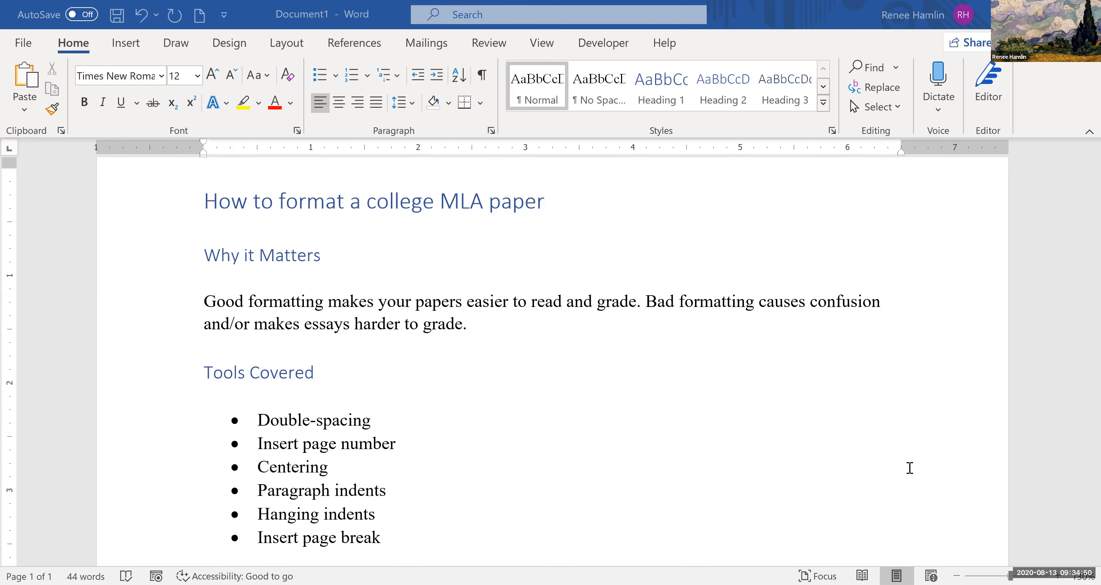
# - Switch to the Sample Paper document and set the line spacing of the entire text to 2.0
pyautogui.hotkey('alt', 'Tab')
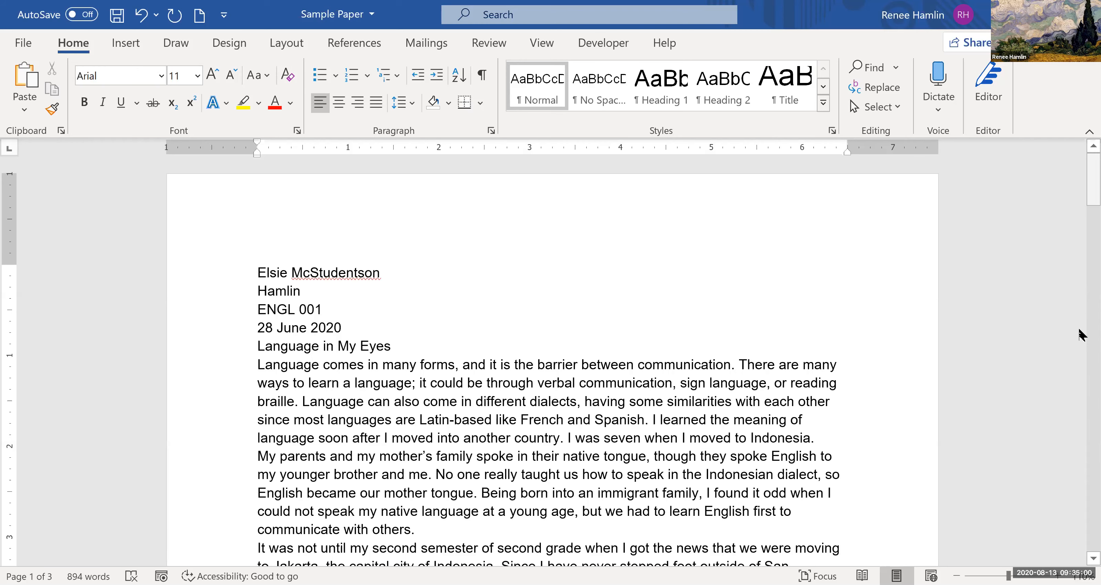
pyautogui.scroll(-20, 1082, 335)
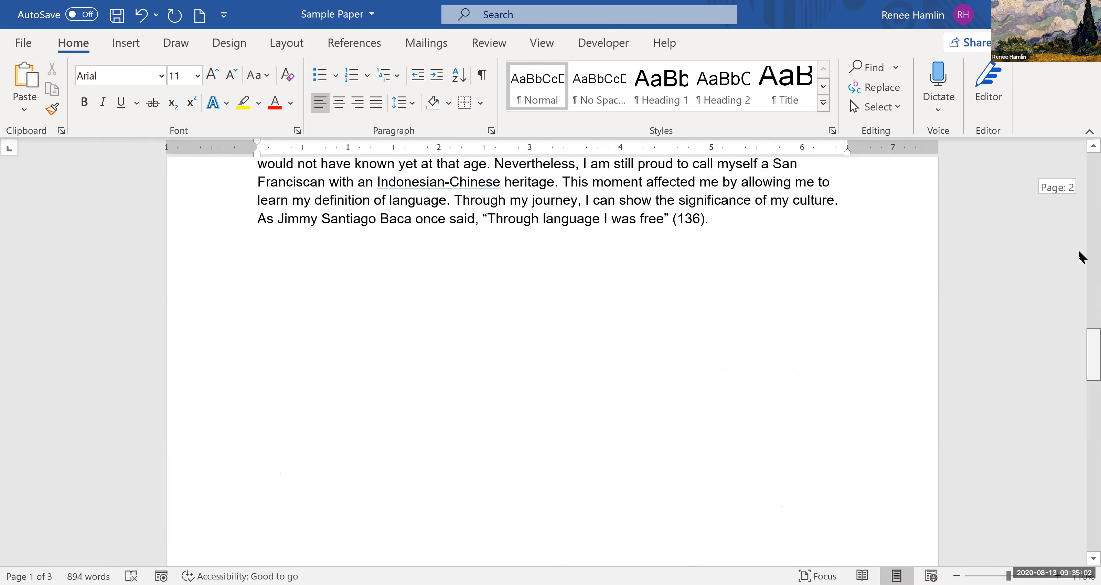
pyautogui.scroll(5, 1081, 252)
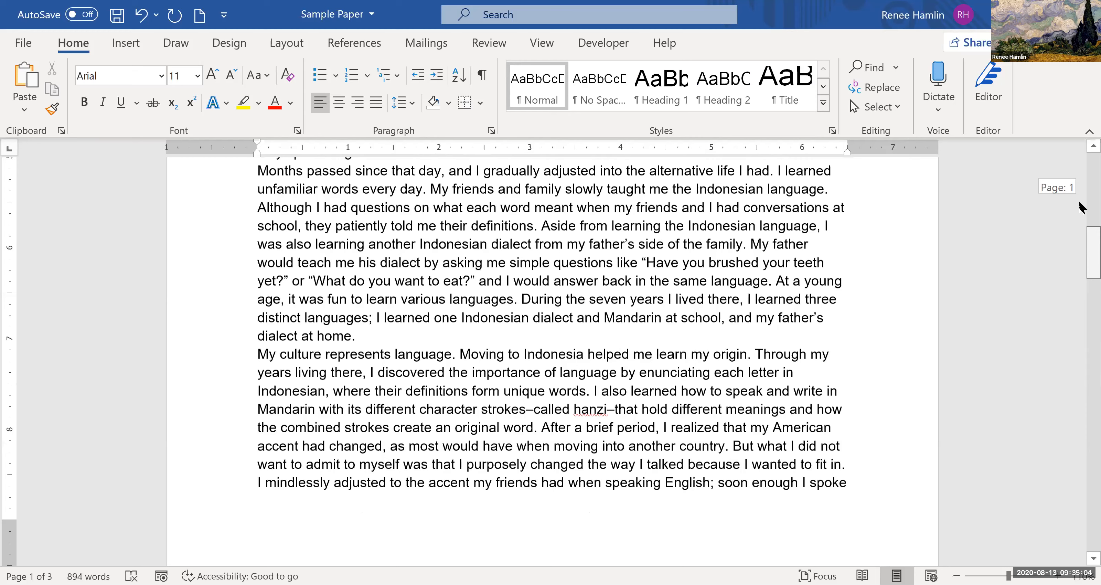
pyautogui.scroll(3, 1082, 193)
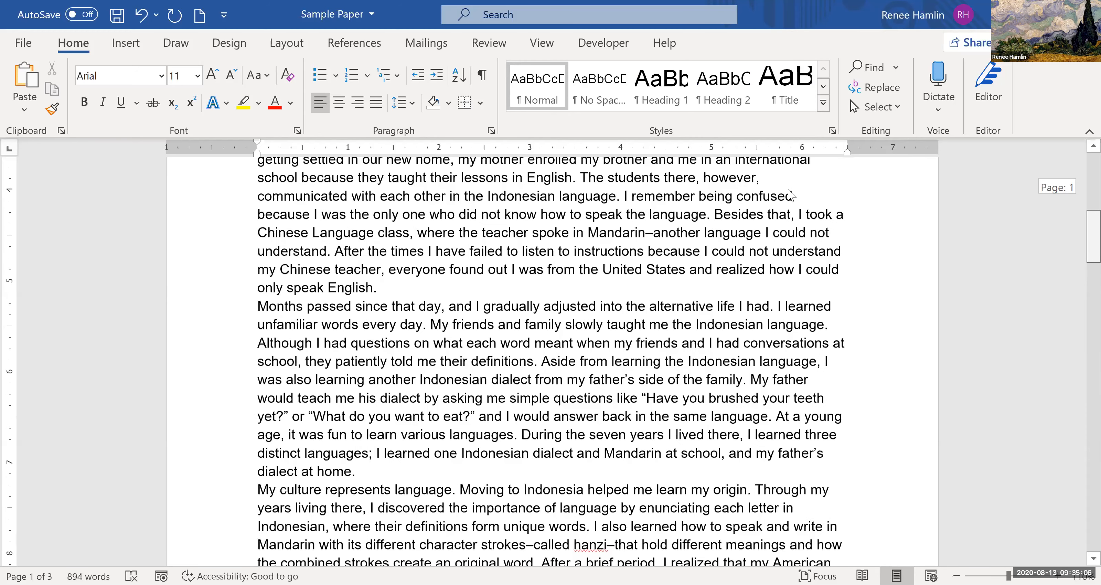
pyautogui.scroll(8, 791, 196)
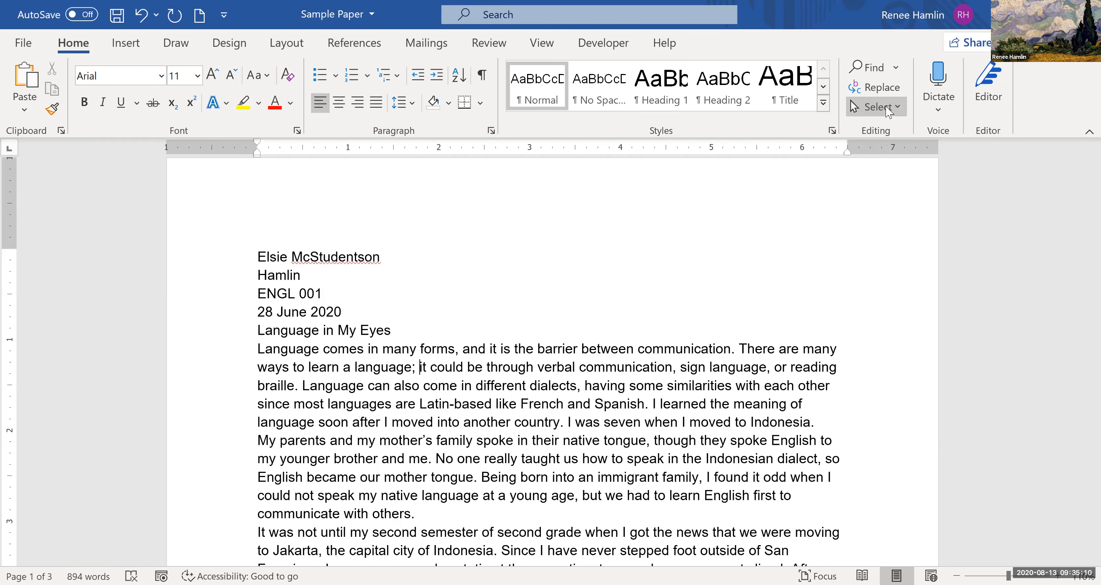
pyautogui.click(886, 106)
pyautogui.press('a')
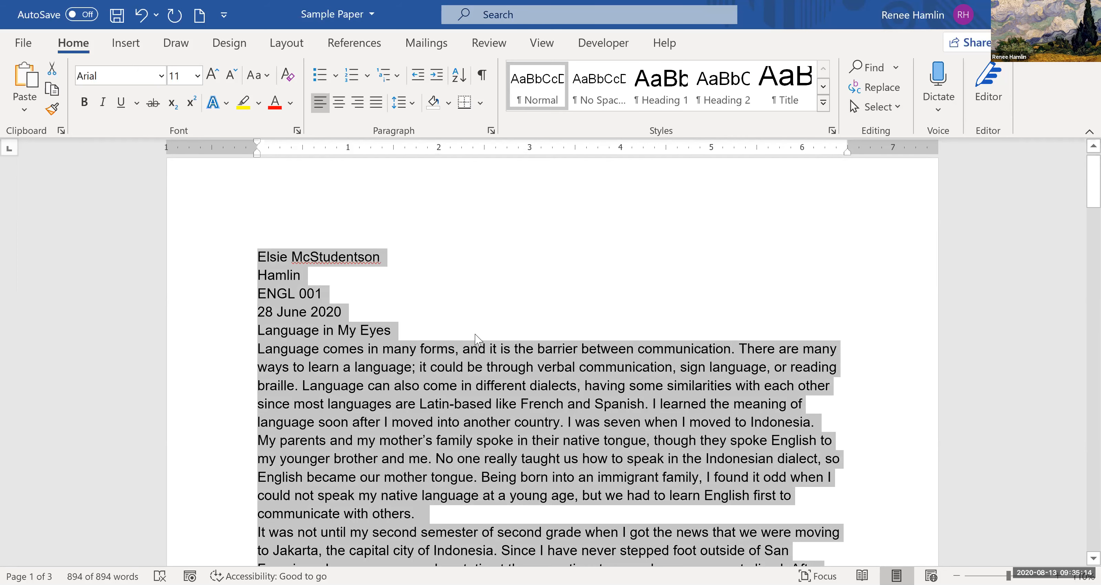
pyautogui.click(408, 102)
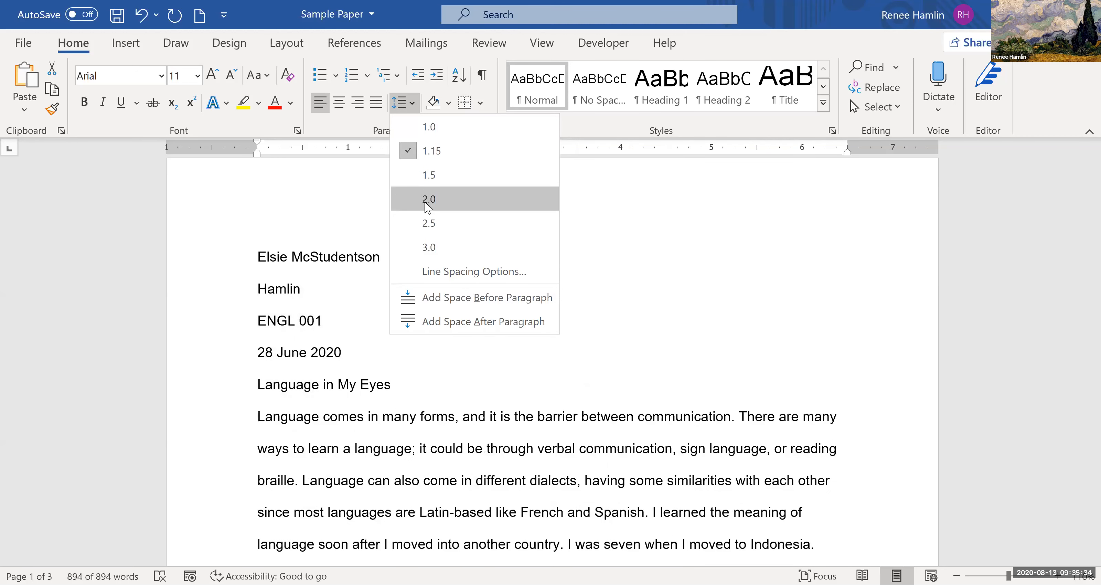
pyautogui.click(428, 199)
pyautogui.click(312, 416)
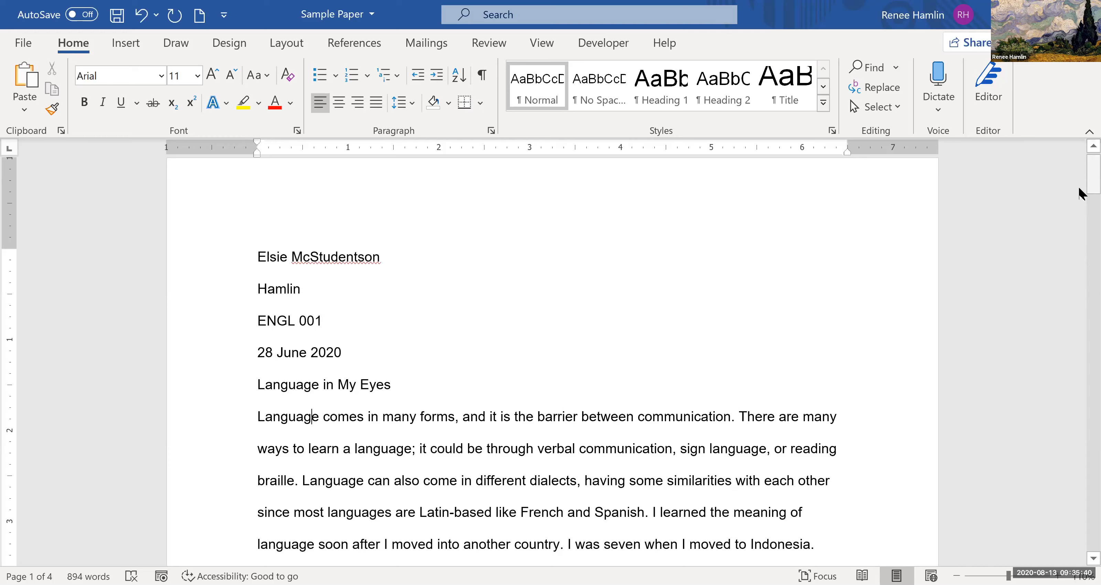
# - Add a paragraph reading "New paragraph." after the one ending "dialect at home.", without a blank line between them
pyautogui.scroll(-3, 1082, 237)
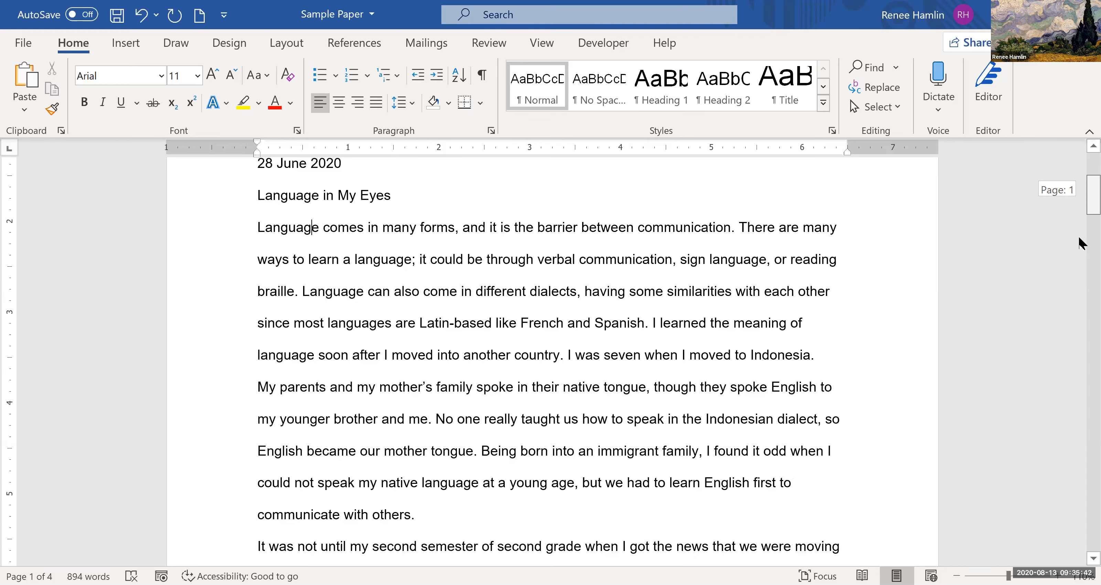
pyautogui.scroll(-2, 1081, 270)
pyautogui.scroll(-1, 1082, 274)
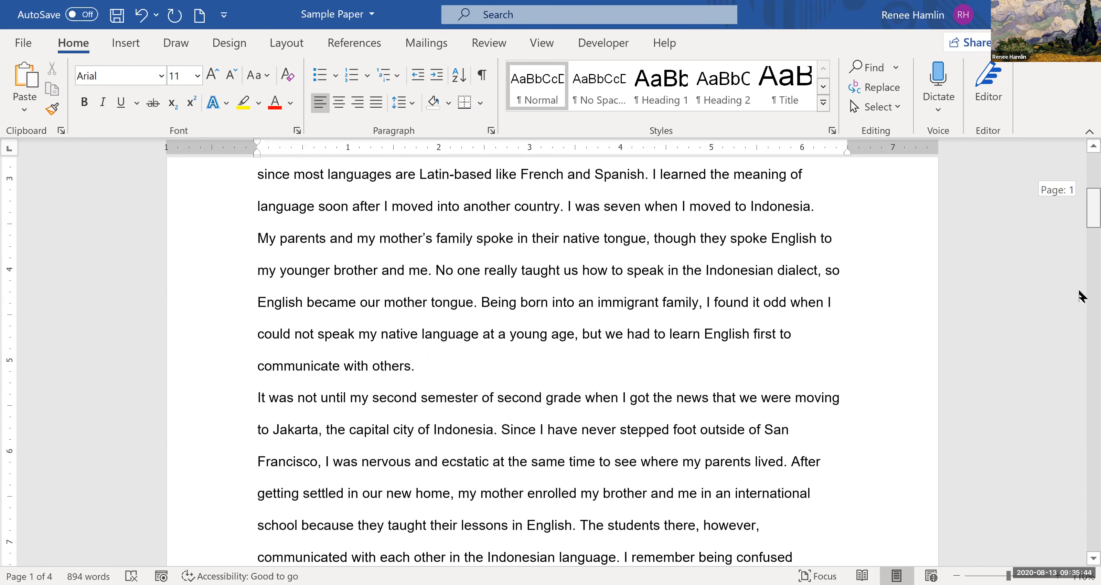
pyautogui.scroll(-5, 1082, 300)
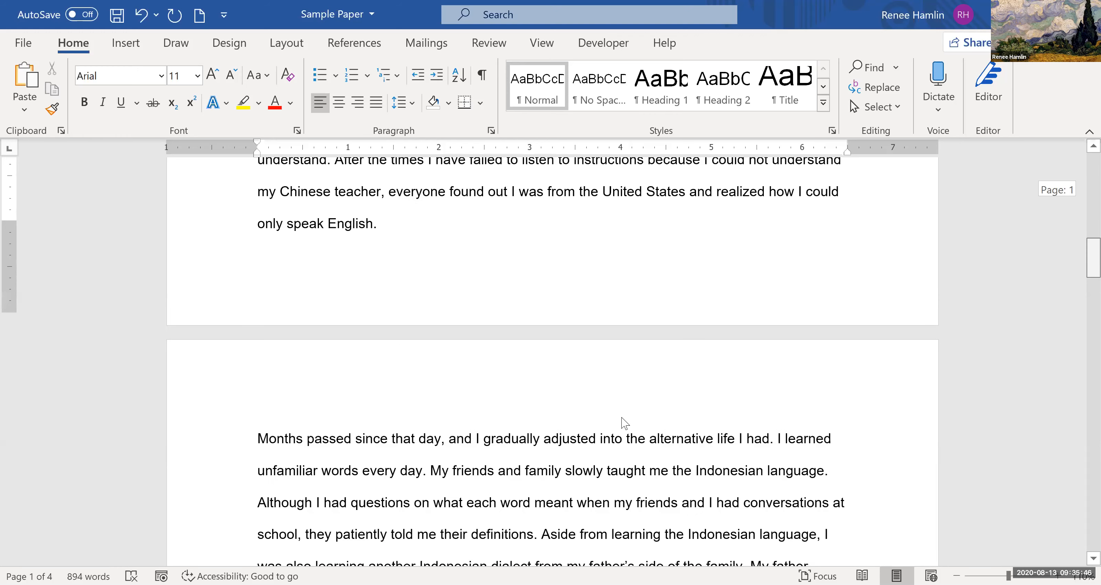
pyautogui.scroll(-3, 302, 413)
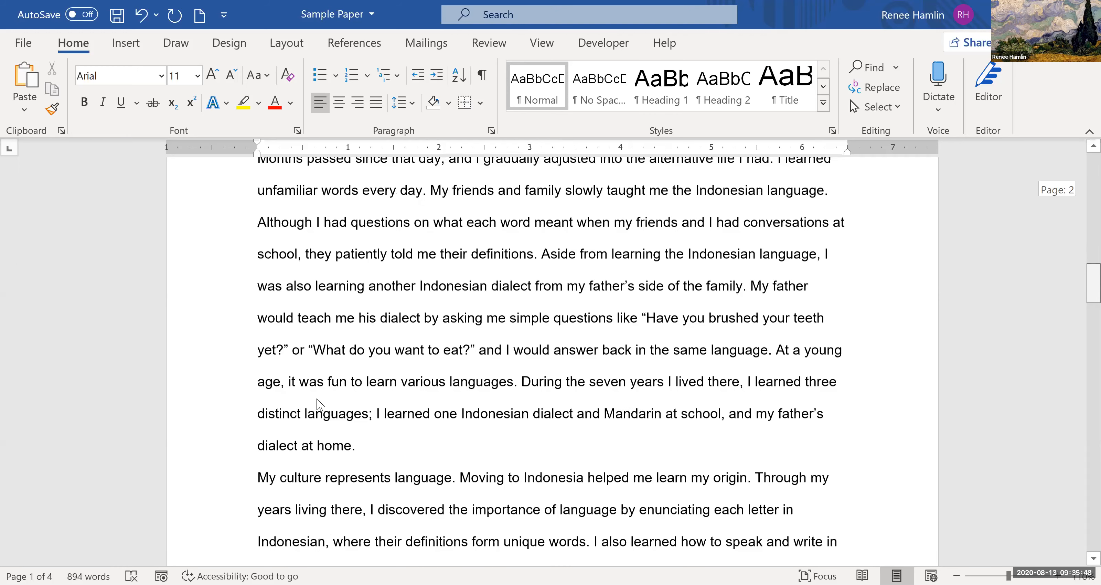
pyautogui.scroll(-1, 299, 406)
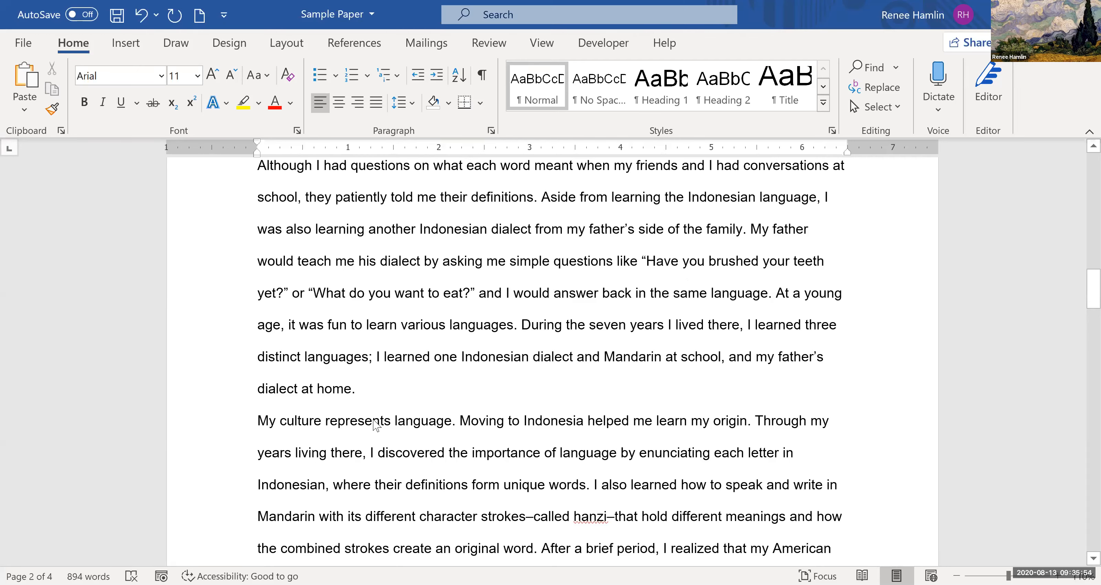
pyautogui.click(390, 390)
pyautogui.press('Return')
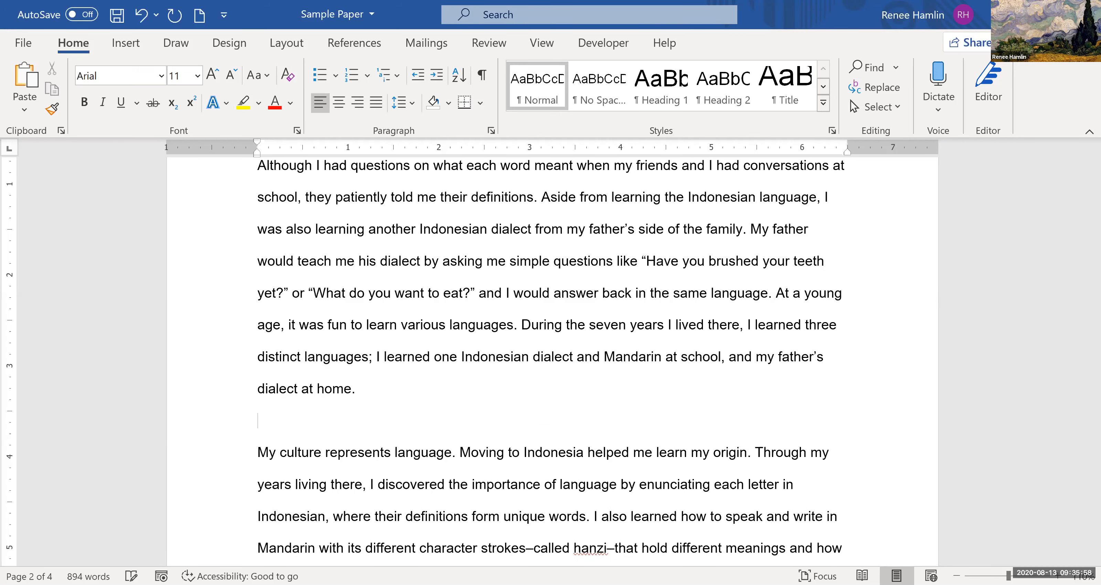
pyautogui.press('Return')
pyautogui.write('New paragraph.')
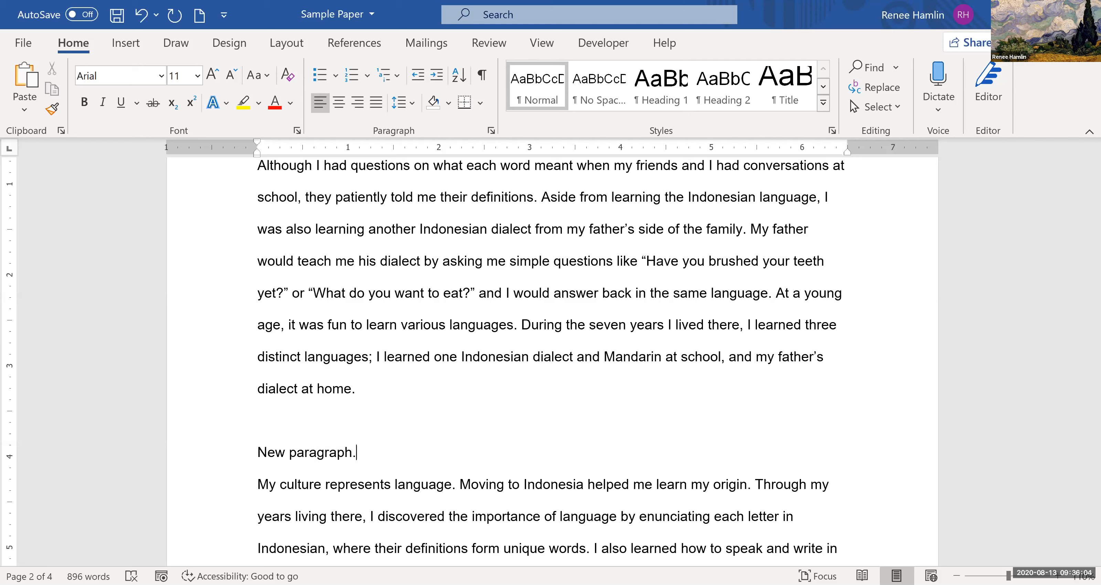
pyautogui.click(296, 409)
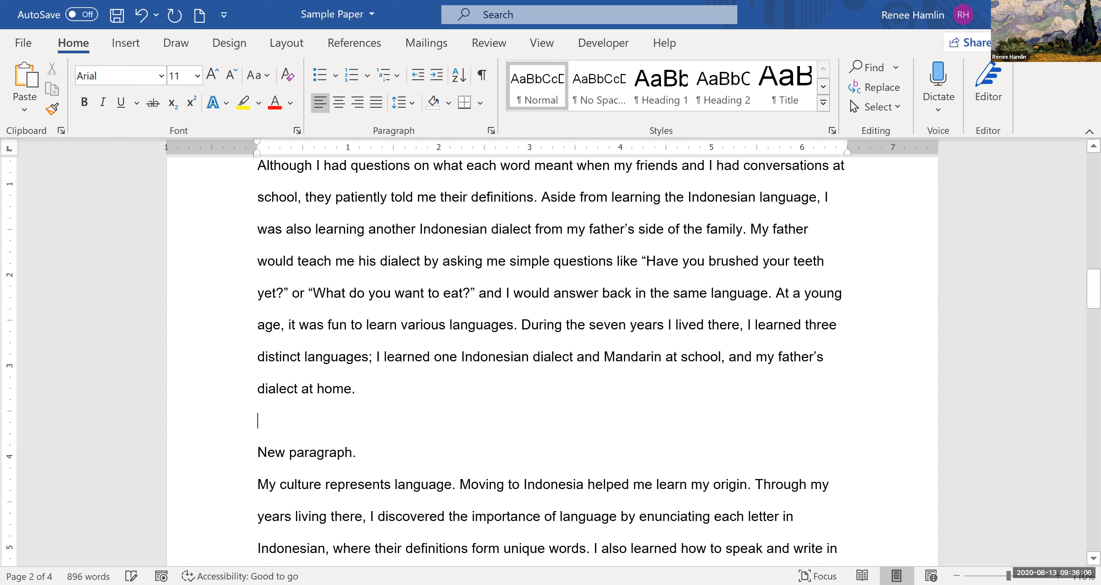
pyautogui.press('BackSpace')
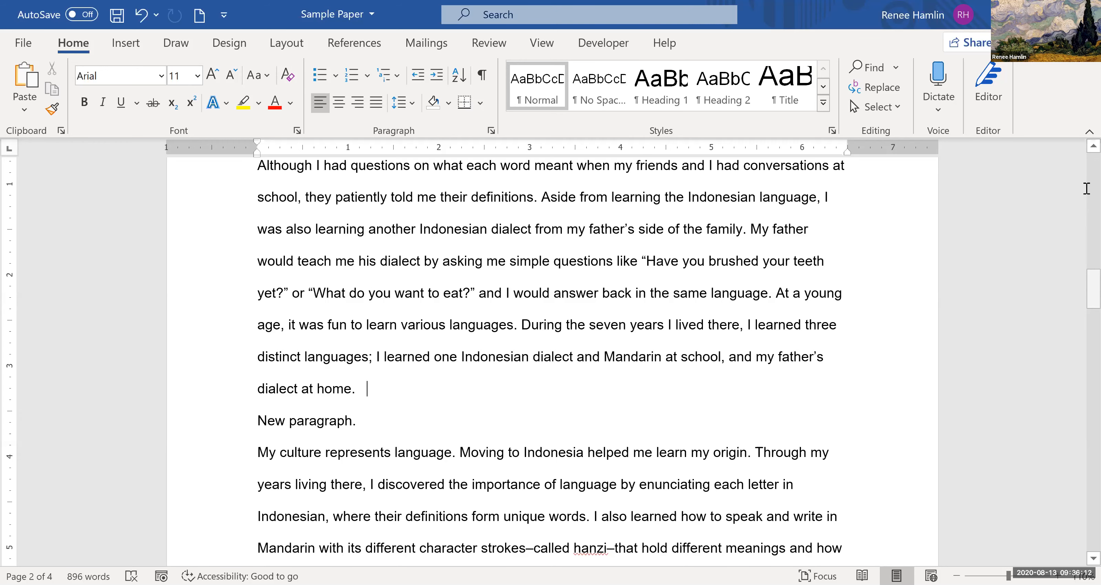
# - Apply a 0.5" first-line indent to all essay body paragraphs, from "Language comes in many forms" to the closing quotation
pyautogui.scroll(12, 265, 347)
pyautogui.scroll(3, 260, 341)
pyautogui.moveTo(260, 342); pyautogui.dragTo(399, 412)
pyautogui.hotkey('ctrl', 'shift', 'Down')
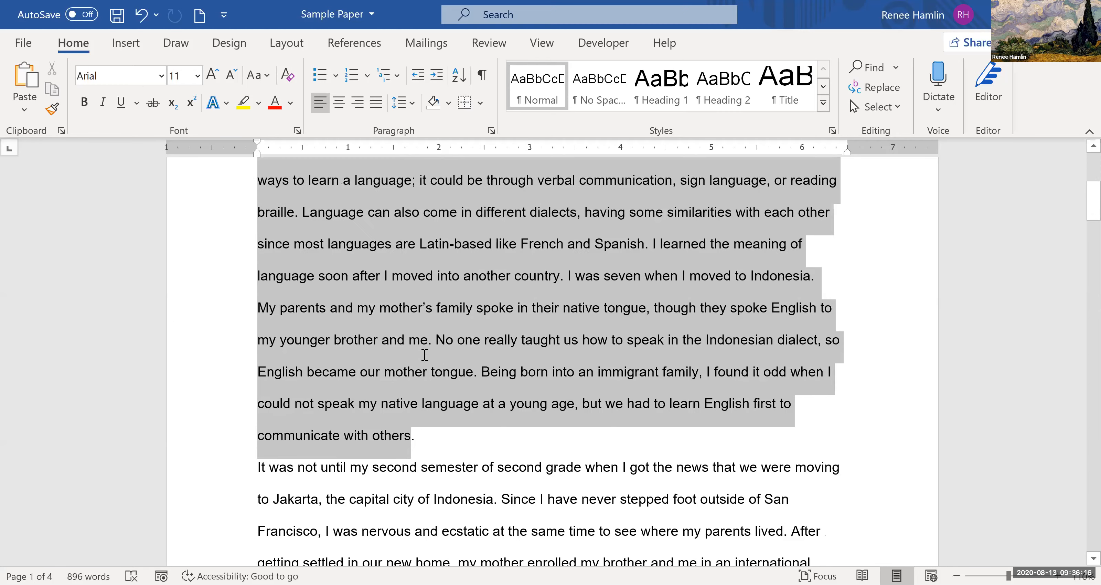
pyautogui.hotkey('ctrl', 'shift', 'Down')
pyautogui.moveTo(423, 358); pyautogui.dragTo(722, 438)
pyautogui.scroll(-1, 421, 381)
pyautogui.scroll(-8, 421, 415)
pyautogui.scroll(-2, 422, 413)
pyautogui.scroll(-2, 421, 411)
pyautogui.scroll(-6, 733, 403)
pyautogui.scroll(-2, 733, 417)
pyautogui.scroll(-1, 735, 417)
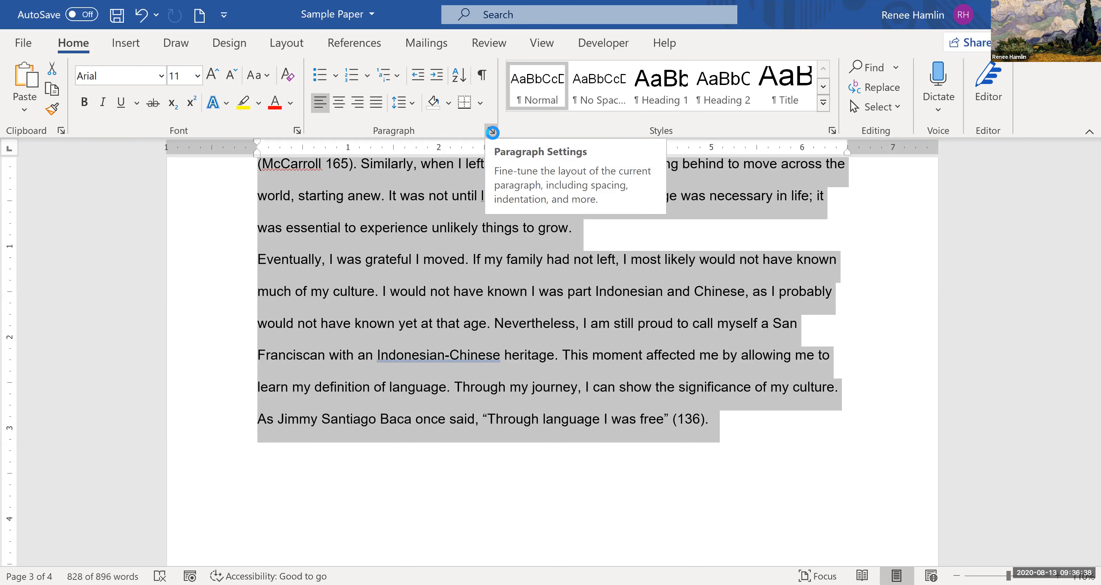
pyautogui.click(491, 132)
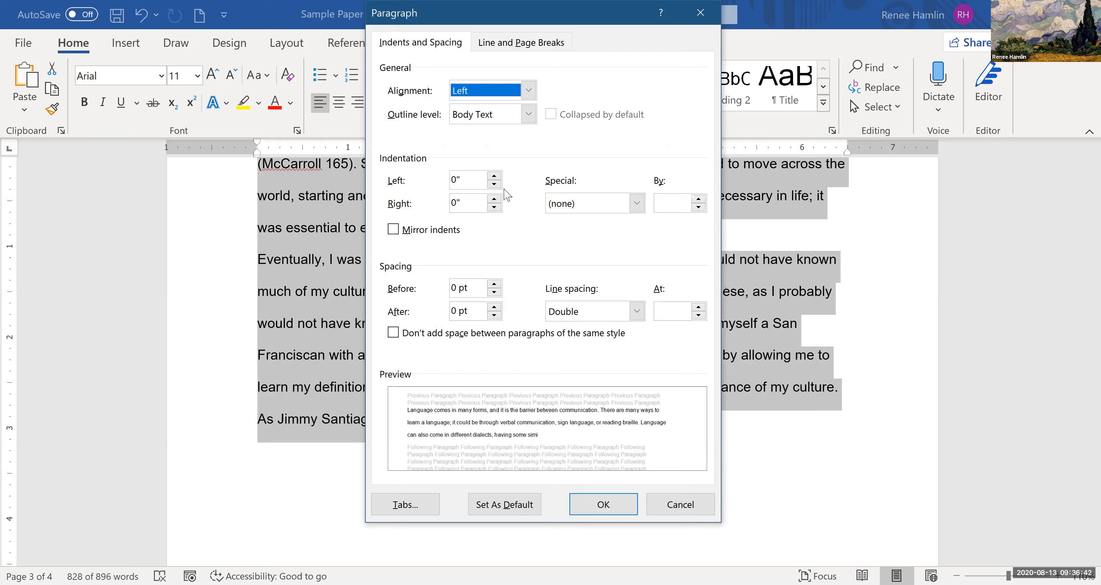
pyautogui.click(559, 206)
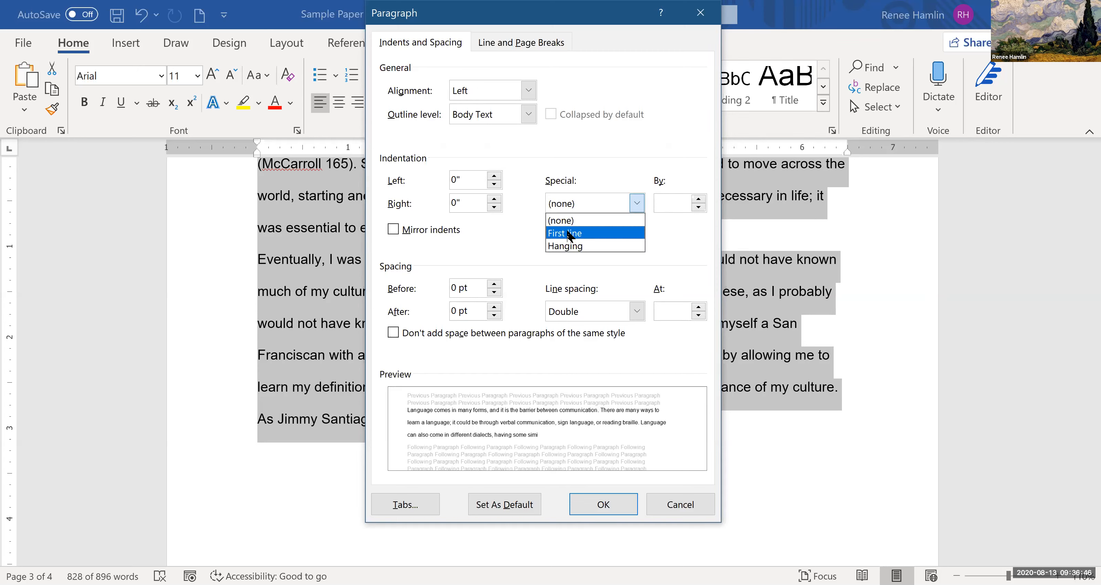
pyautogui.click(567, 233)
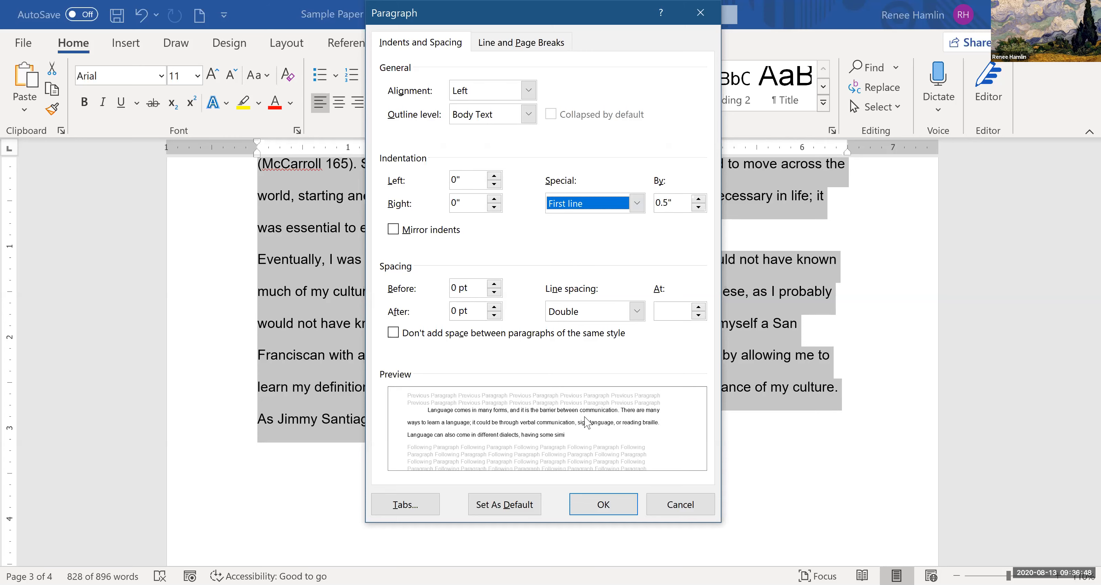
pyautogui.click(585, 511)
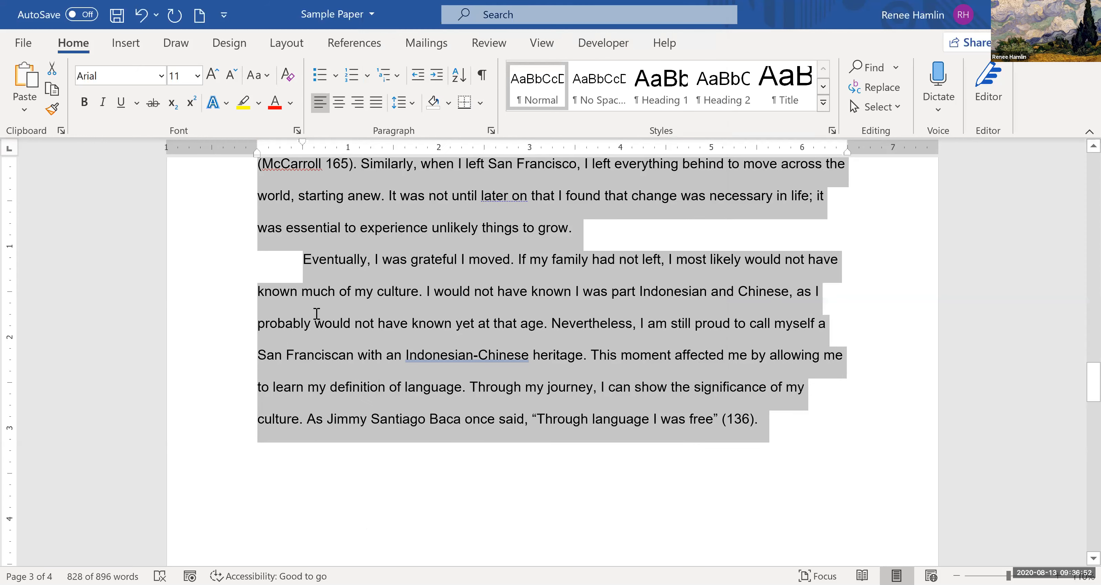
pyautogui.click(281, 227)
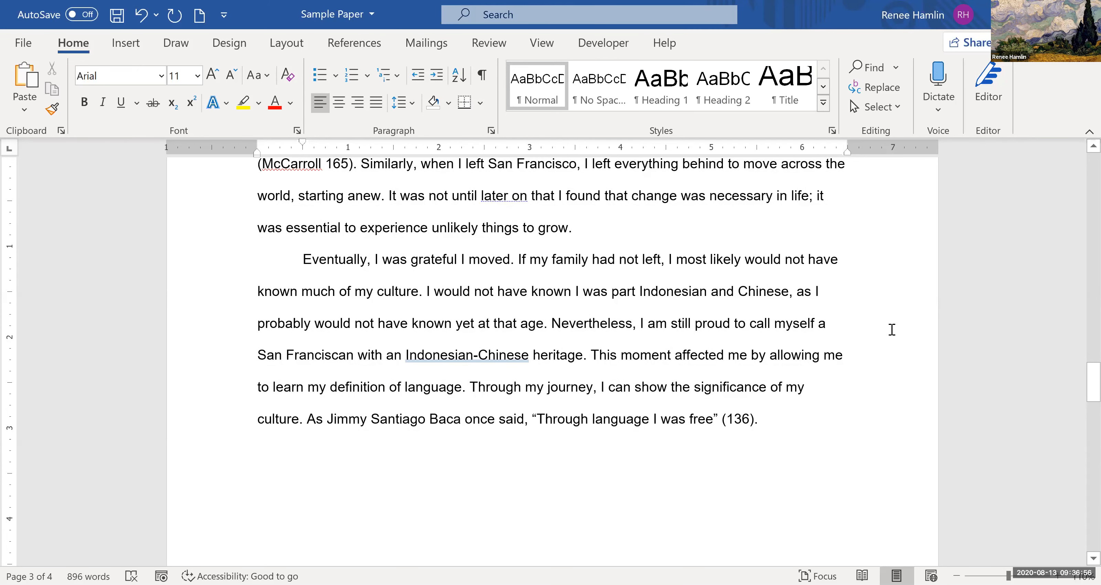
# - Center the essay title "Language in My Eyes" on the first page
pyautogui.scroll(5, 893, 334)
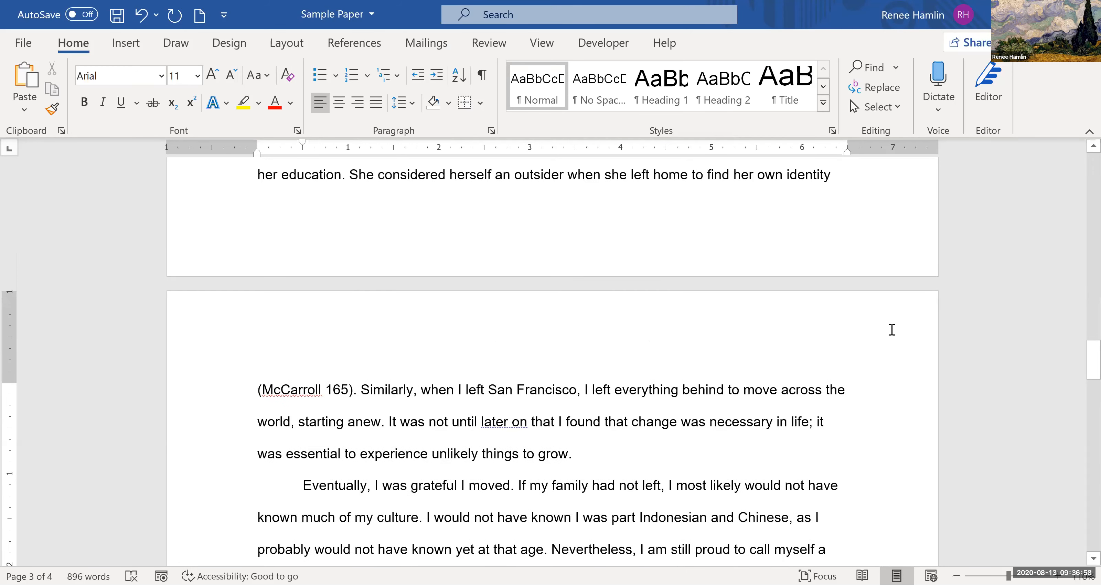
pyautogui.scroll(3, 888, 328)
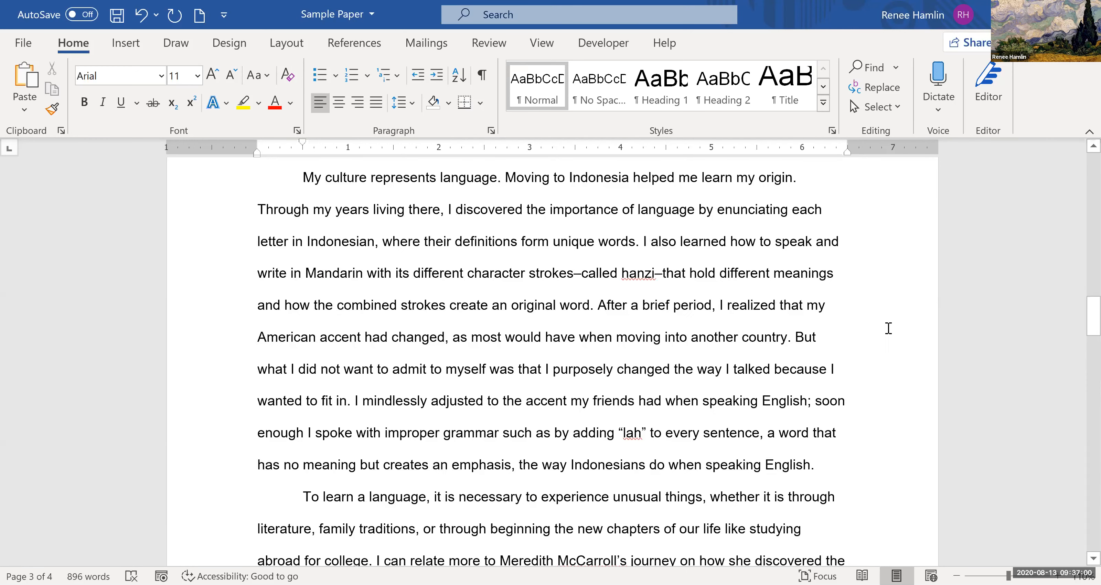
pyautogui.scroll(5, 888, 328)
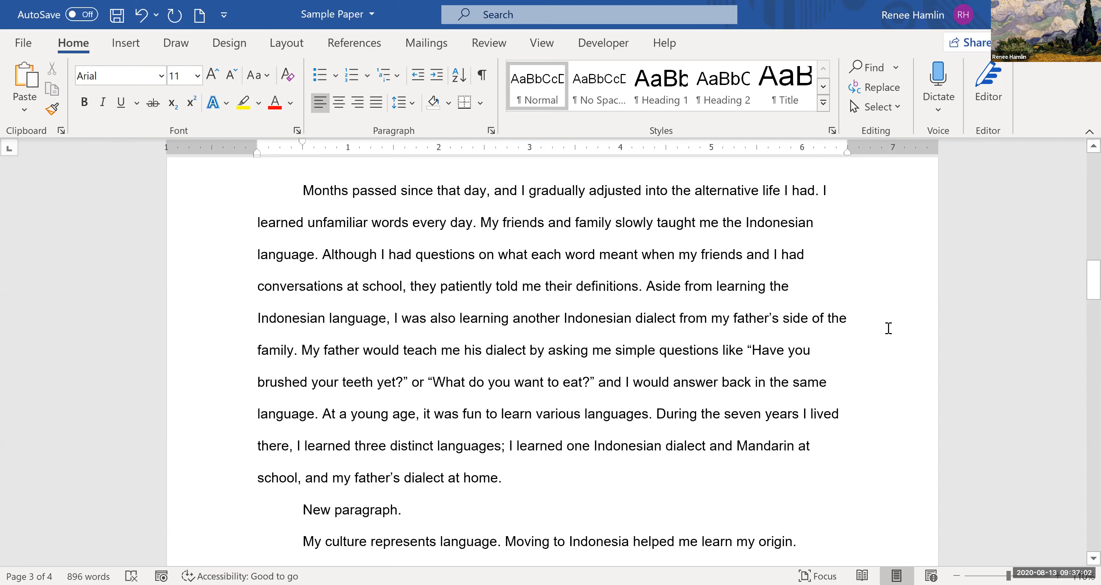
pyautogui.scroll(5, 650, 428)
pyautogui.scroll(8, 276, 325)
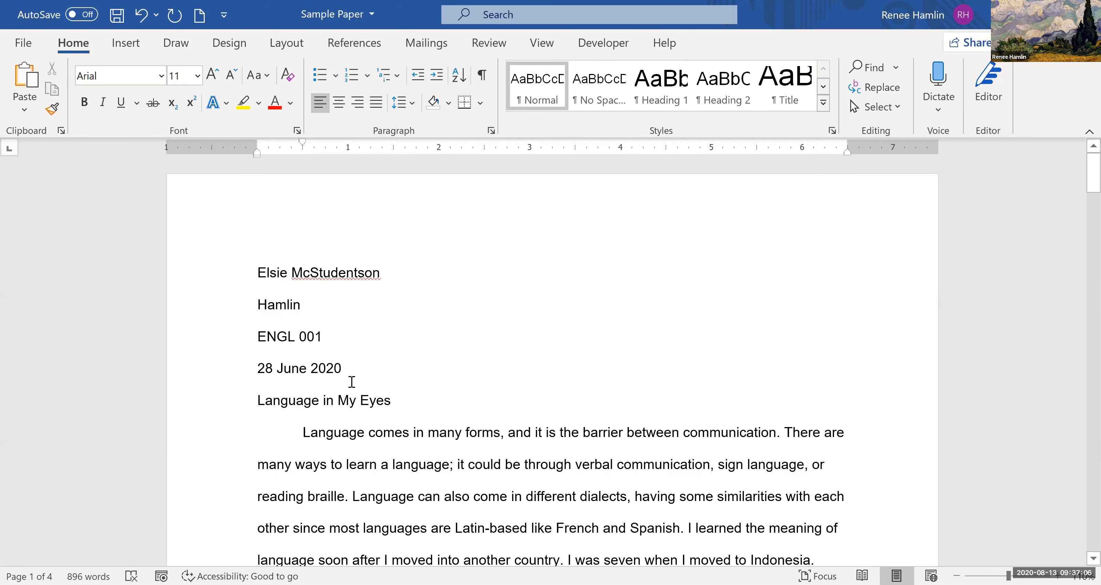
pyautogui.click(257, 400)
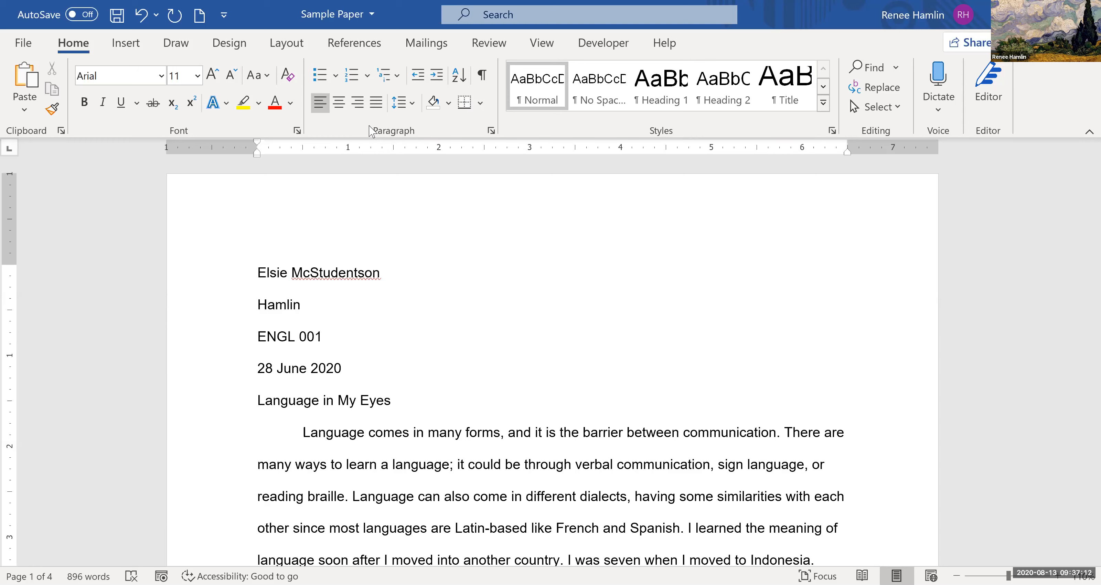
pyautogui.click(338, 108)
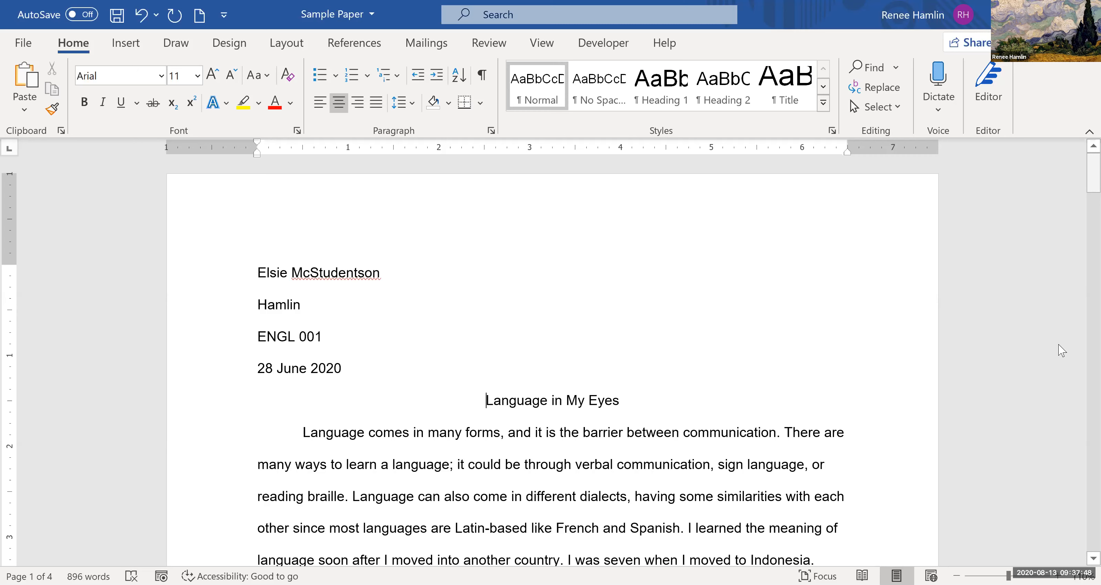
# - Center the "Works Cited" heading on the last page
pyautogui.moveTo(1093, 176); pyautogui.dragTo(1094, 436)
pyautogui.scroll(-5, 325, 342)
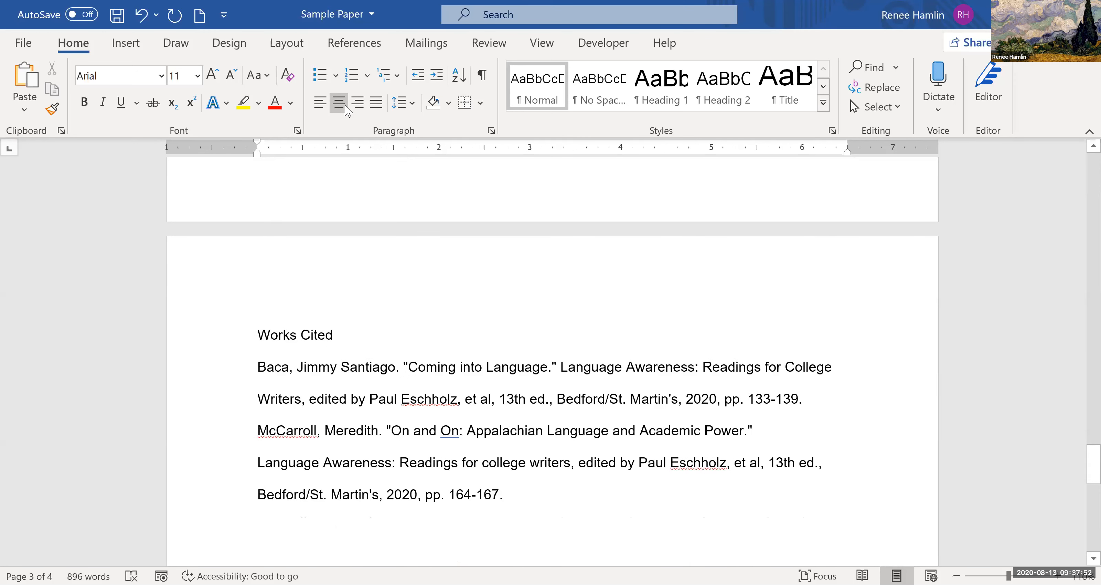
pyautogui.hotkey('ctrl', 'e')
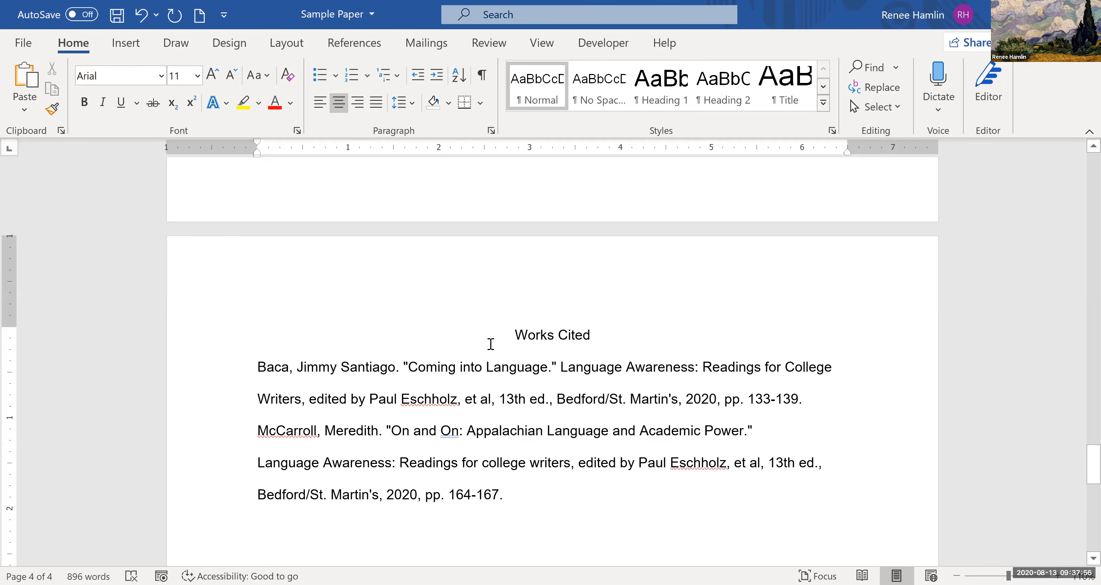
# - Remove the page break before the "Works Cited" heading so it directly follows the essay's last paragraph, keeping the heading text intact
pyautogui.scroll(1, 534, 380)
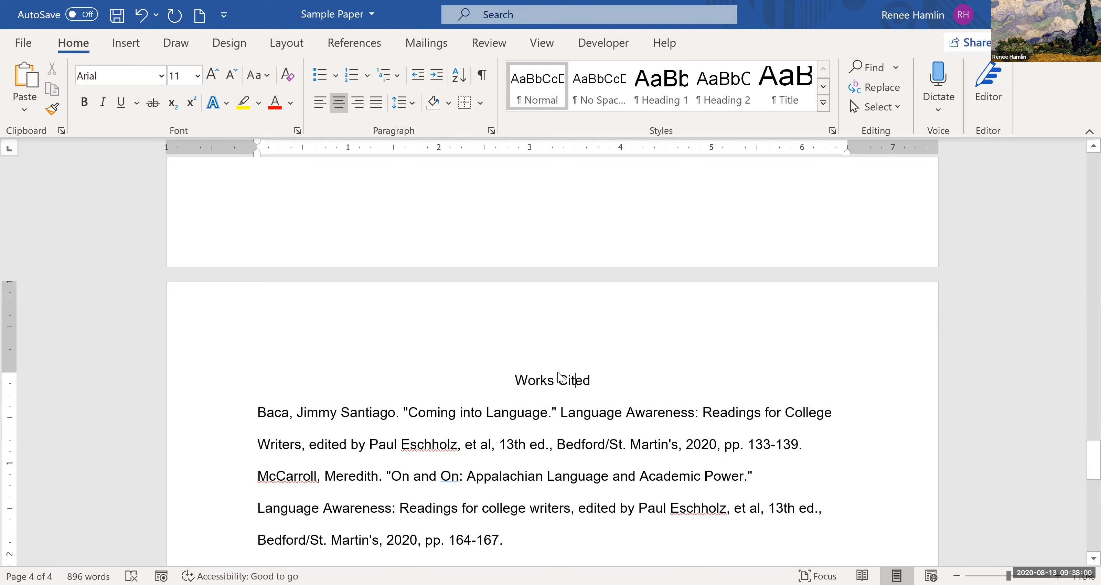
pyautogui.scroll(3, 557, 376)
pyautogui.scroll(-2, 529, 433)
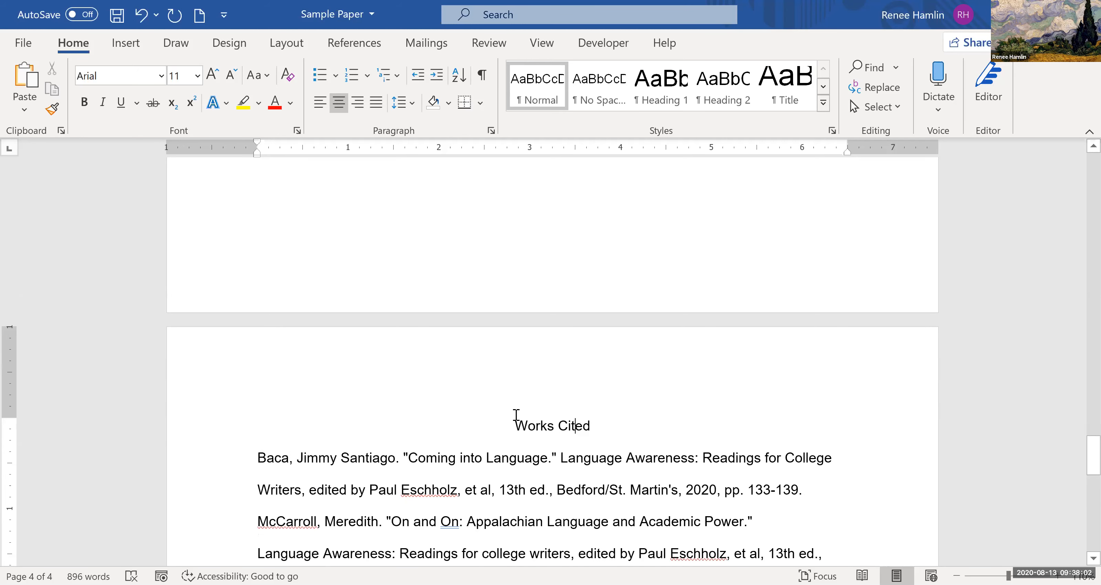
pyautogui.click(561, 280)
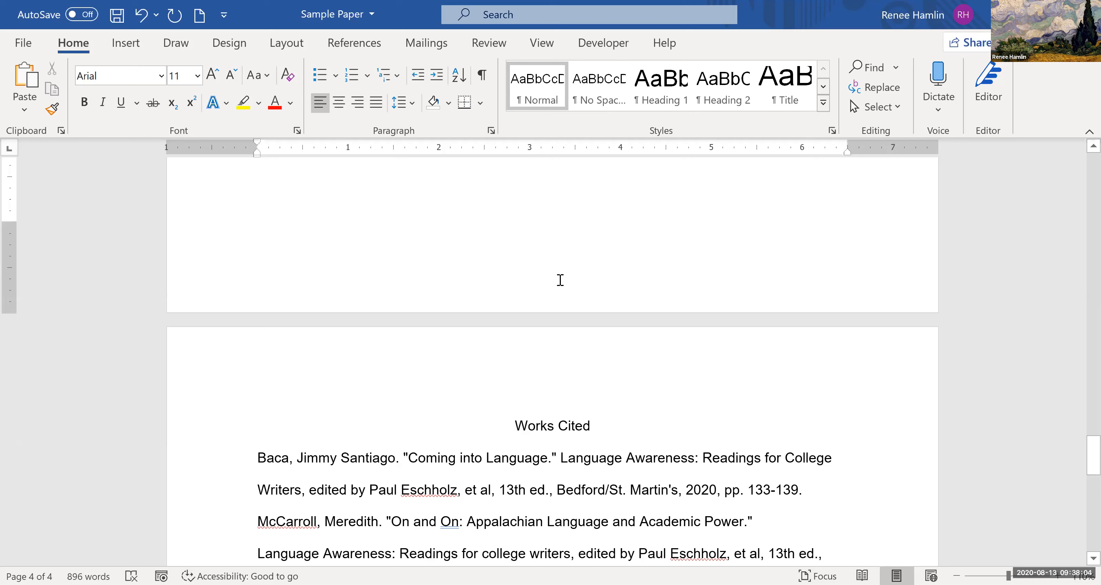
pyautogui.press('Delete')
pyautogui.press('Delete')
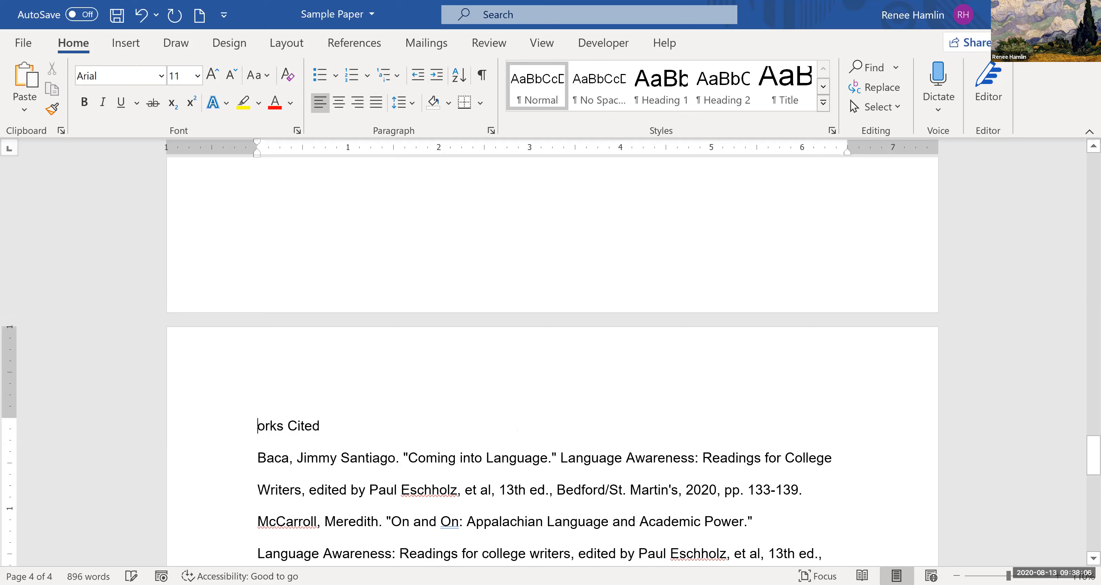
pyautogui.write('W')
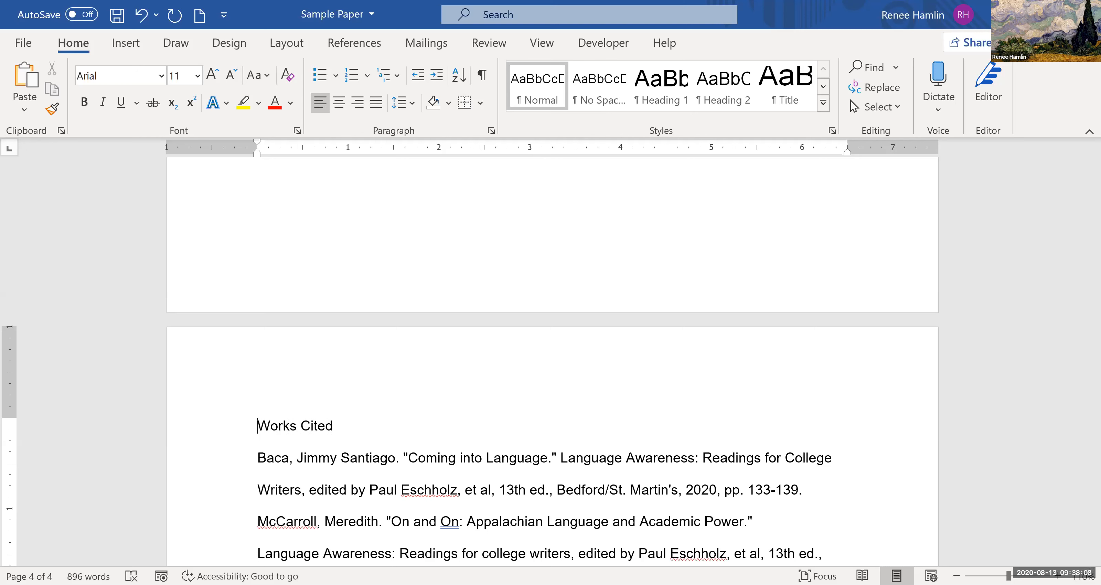
pyautogui.press('BackSpace')
pyautogui.scroll(4, 494, 380)
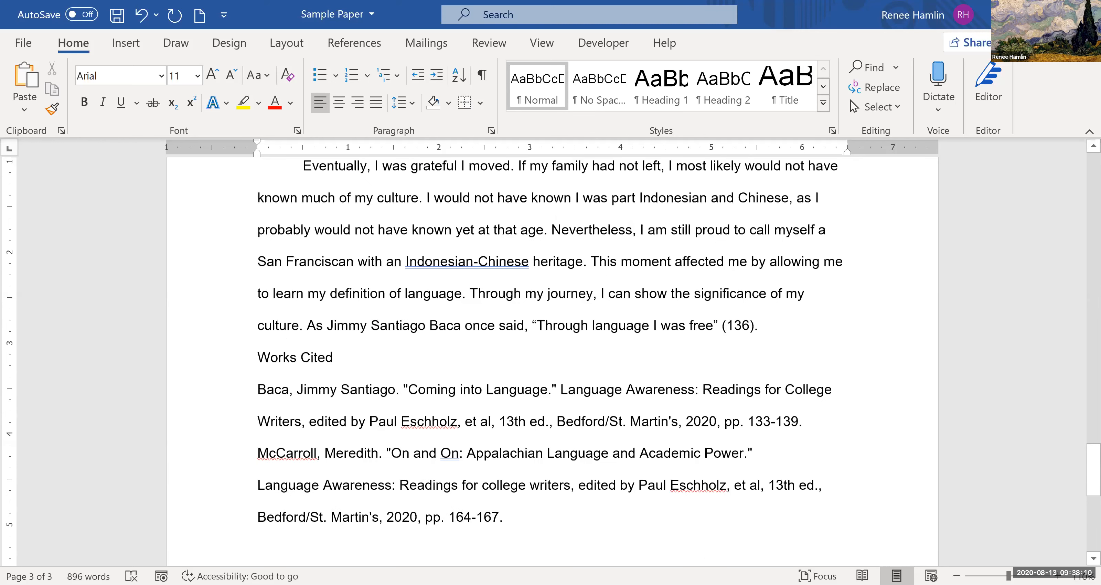
# - Add blank lines between the essay's last paragraph and the "Works Cited" heading until the heading moves onto a new page
pyautogui.press('Return')
pyautogui.press('Return')
pyautogui.press('Return')
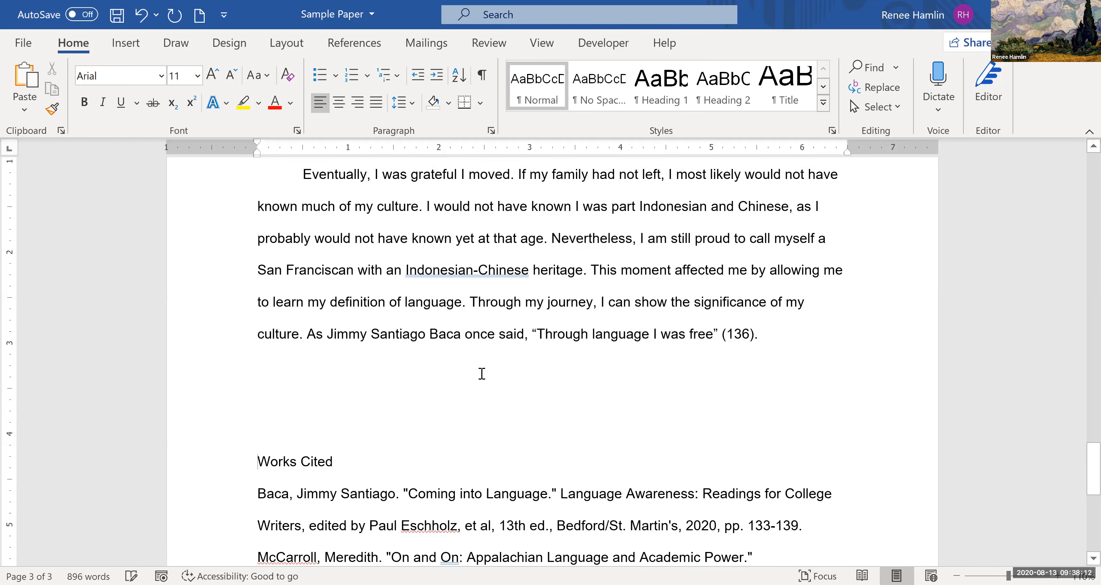
pyautogui.scroll(-3, 482, 373)
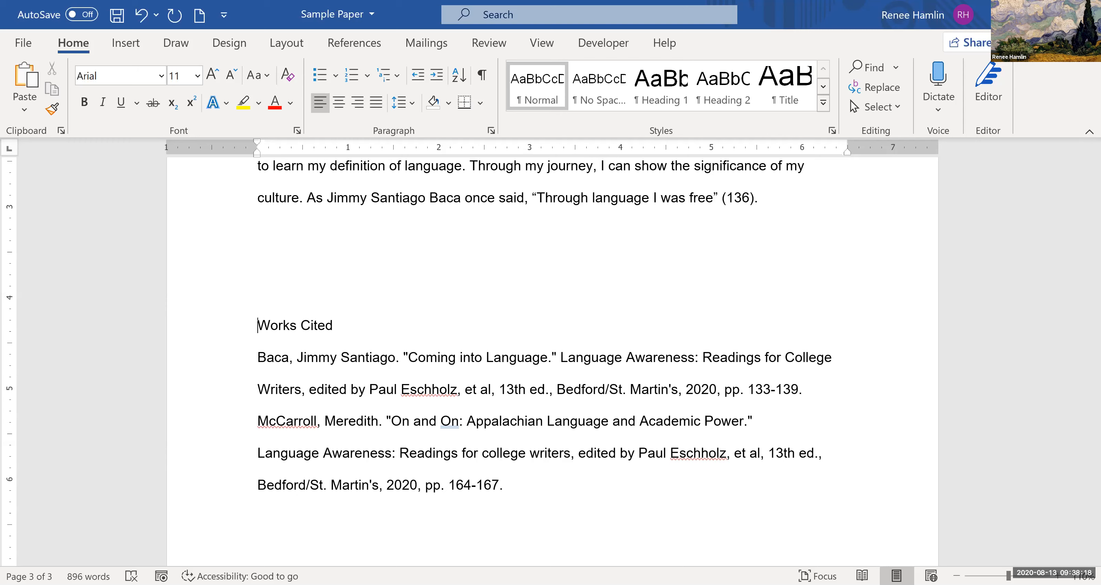
pyautogui.press('Return')
pyautogui.press('Return')
pyautogui.press('Return')
pyautogui.press('Return')
pyautogui.press('Return')
pyautogui.press('Return')
pyautogui.press('Return')
pyautogui.press('Return')
pyautogui.press('Return')
pyautogui.press('Return')
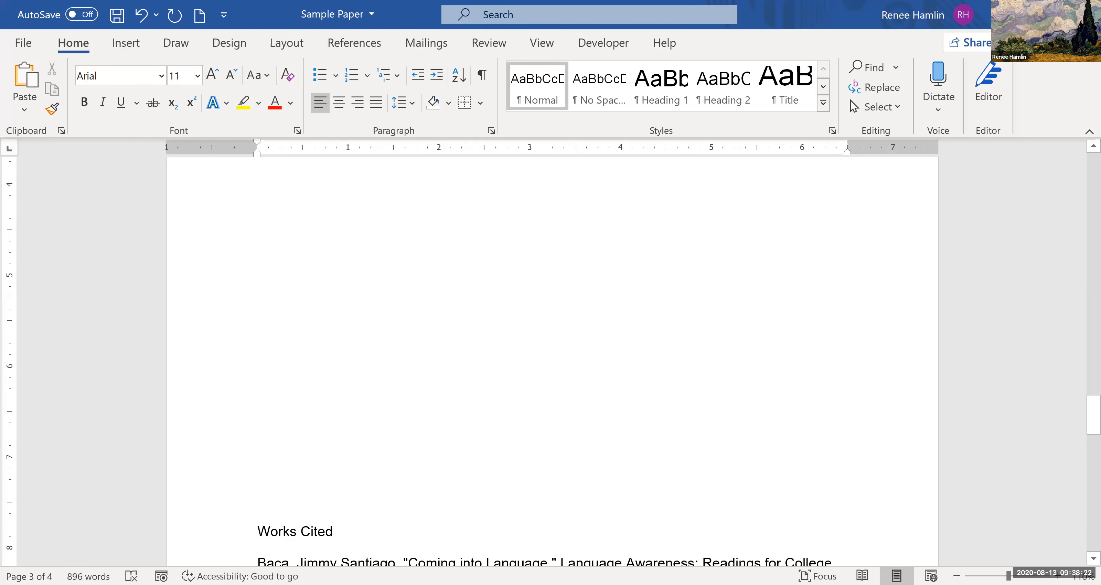
pyautogui.press('Return')
pyautogui.press('Return')
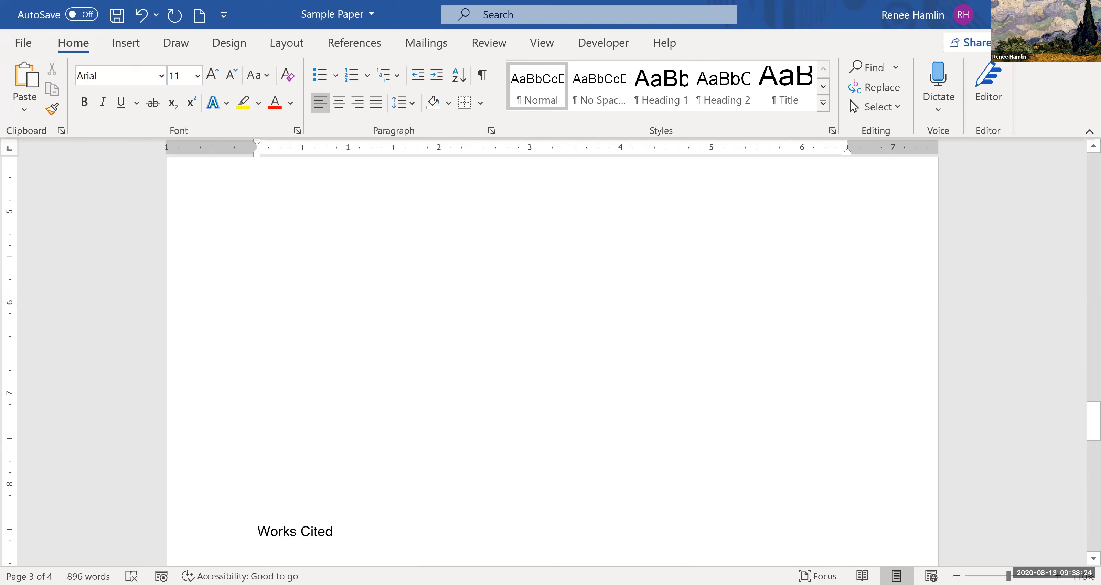
pyautogui.press('Return')
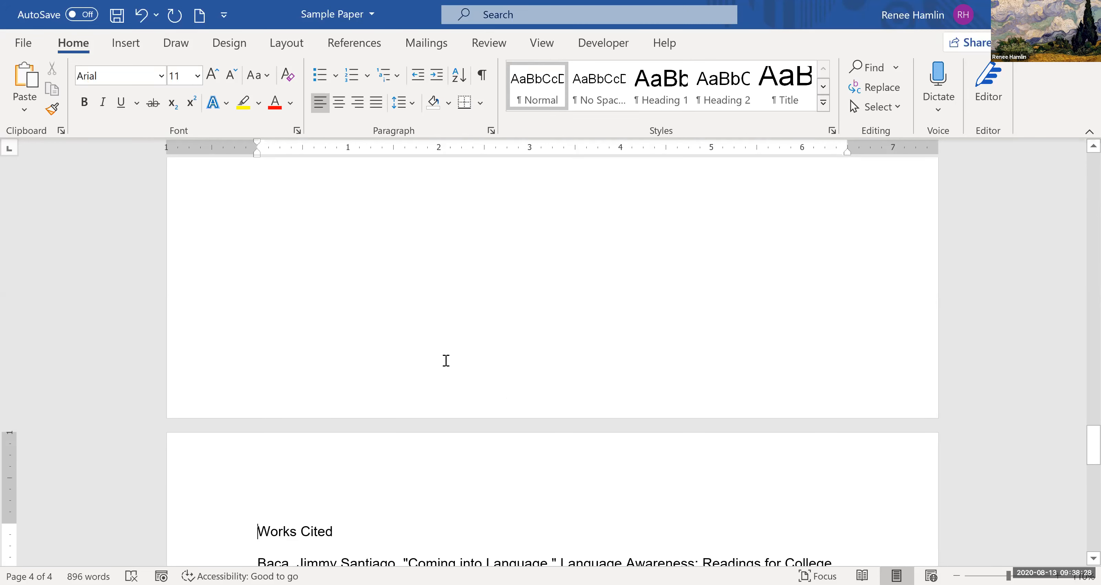
pyautogui.scroll(-3, 395, 403)
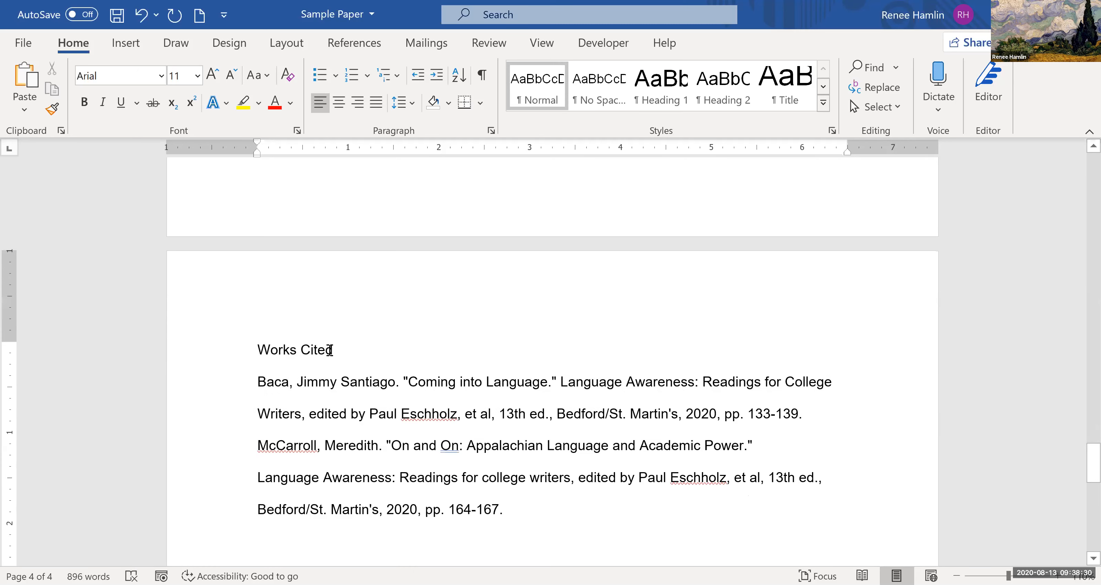
pyautogui.scroll(8, 381, 273)
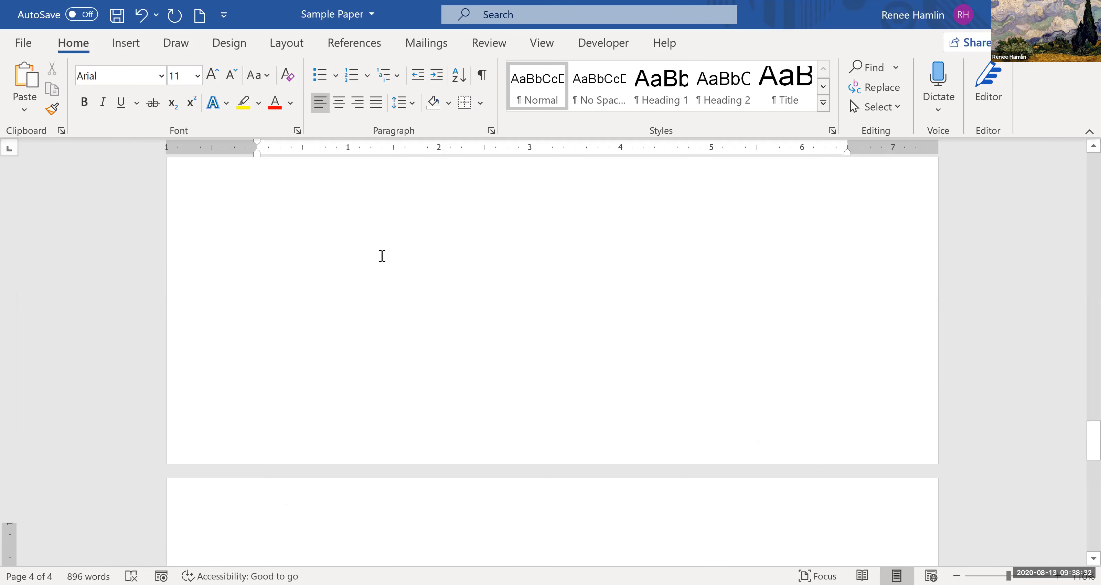
pyautogui.scroll(-9, 323, 392)
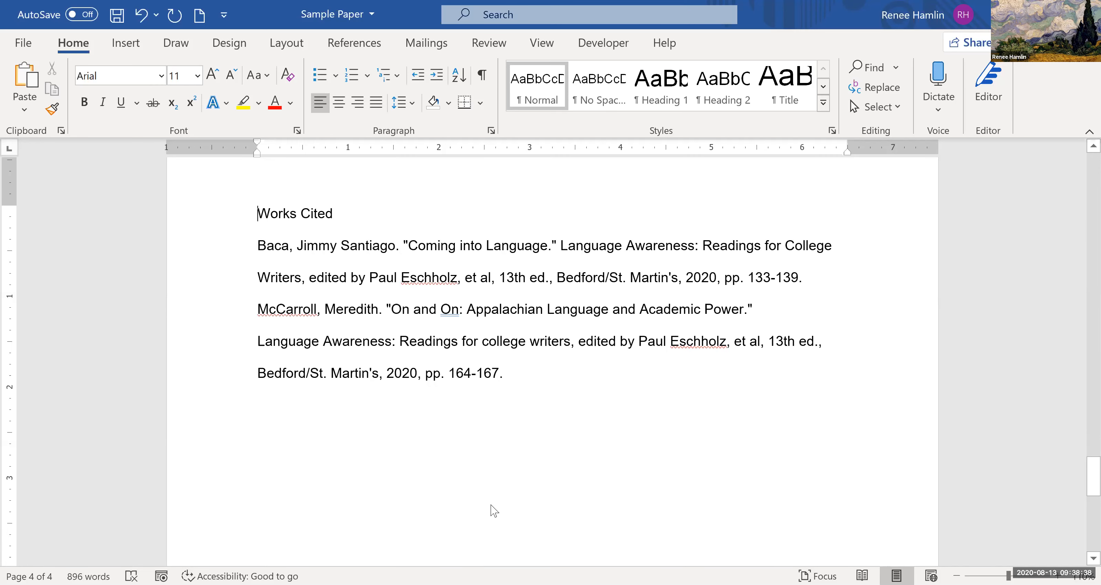
pyautogui.scroll(4, 491, 504)
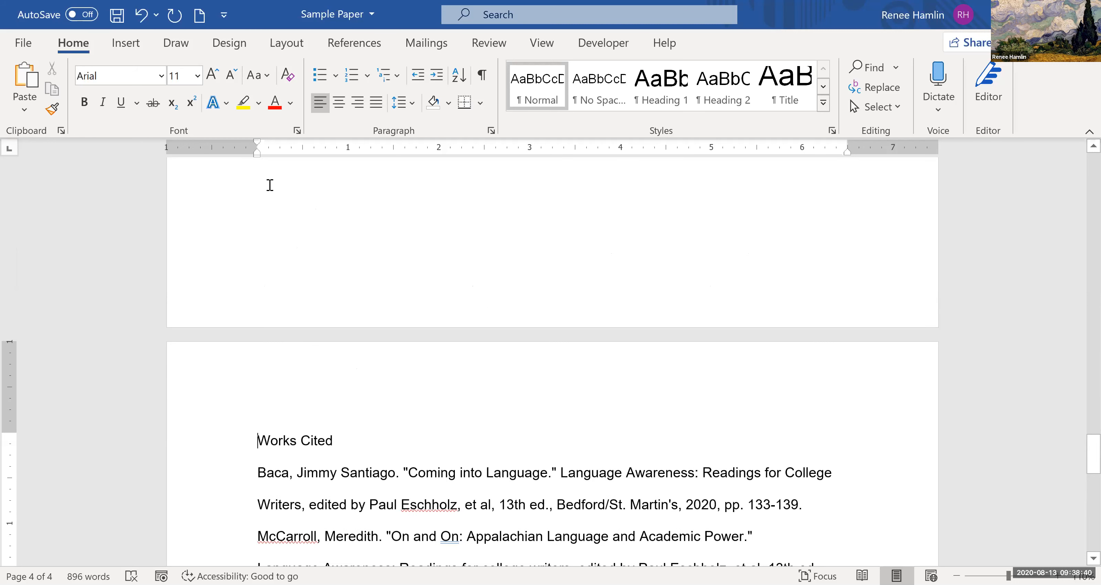
# - Delete the extra blank lines above the "Works Cited" heading, leaving three after the essay's last paragraph
pyautogui.click(255, 231)
pyautogui.scroll(3, 255, 233)
pyautogui.moveTo(256, 242); pyautogui.dragTo(217, 265)
pyautogui.scroll(2, 258, 256)
pyautogui.scroll(5, 259, 255)
pyautogui.press('Delete')
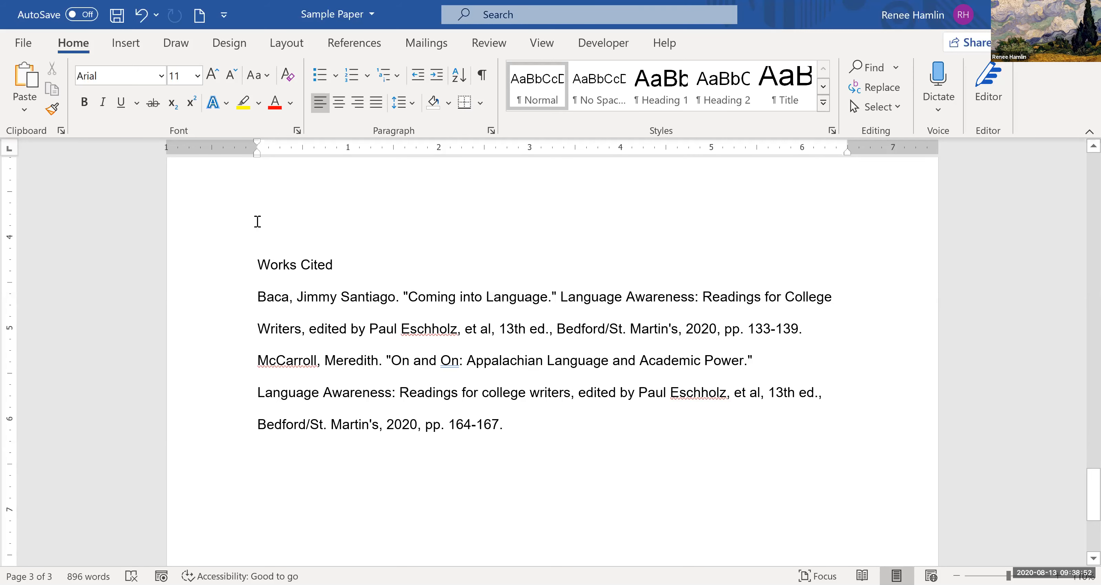
pyautogui.scroll(3, 314, 301)
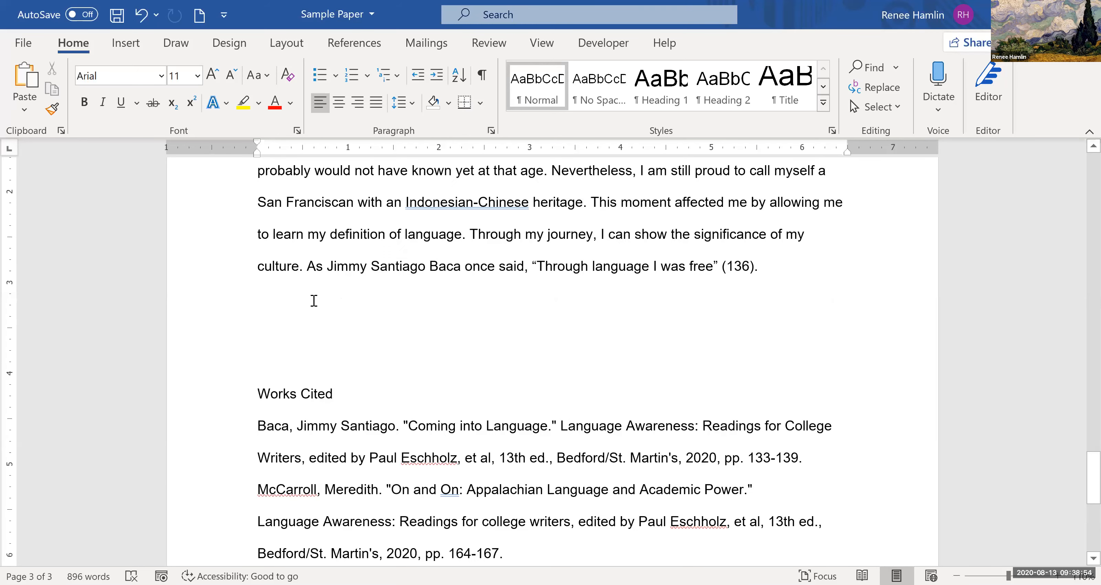
# - Insert a page break after the essay's closing quotation and start "Works Cited" on the new page's first line, without blank lines above it
pyautogui.scroll(1, 603, 346)
pyautogui.click(762, 285)
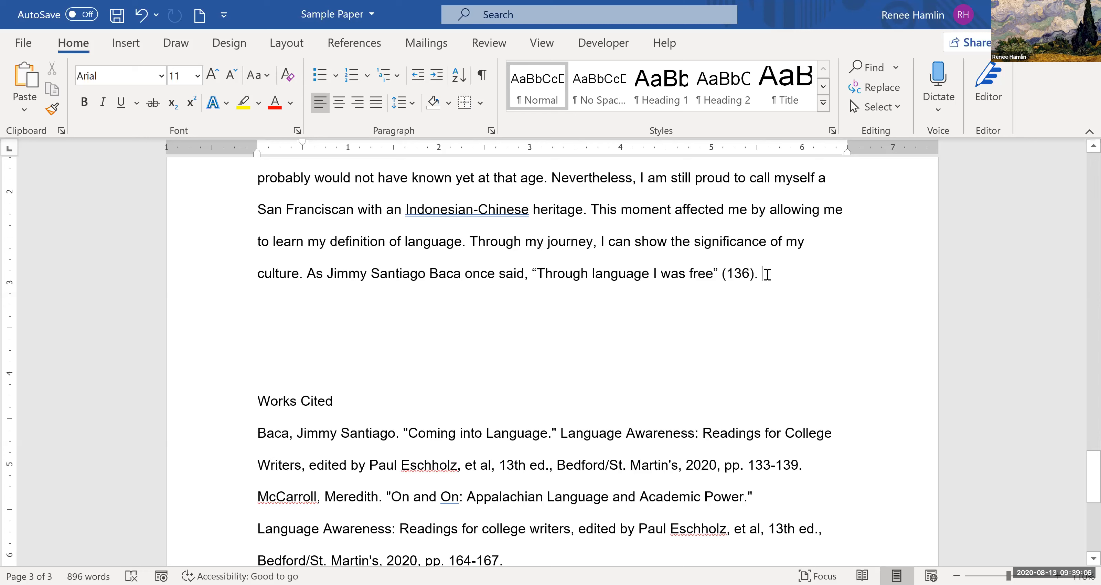
pyautogui.click(126, 43)
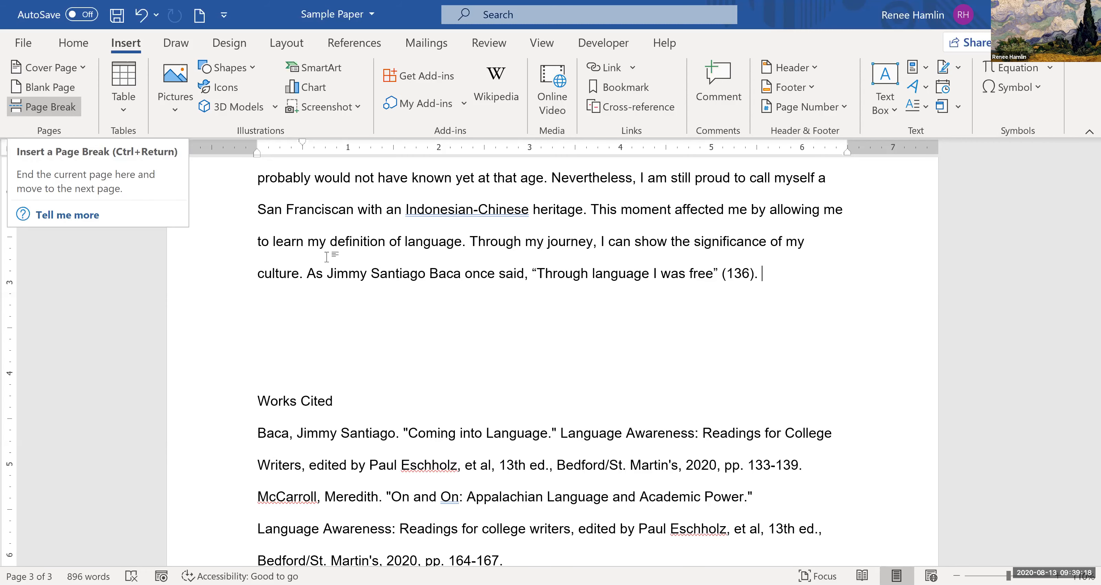
pyautogui.click(20, 112)
pyautogui.scroll(-5, 330, 299)
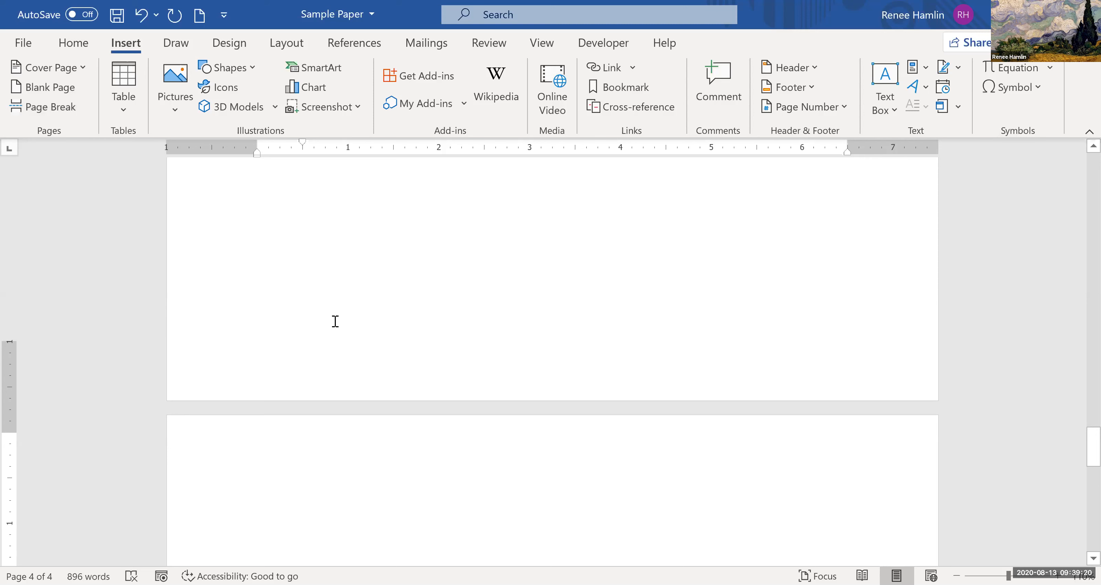
pyautogui.scroll(-2, 351, 297)
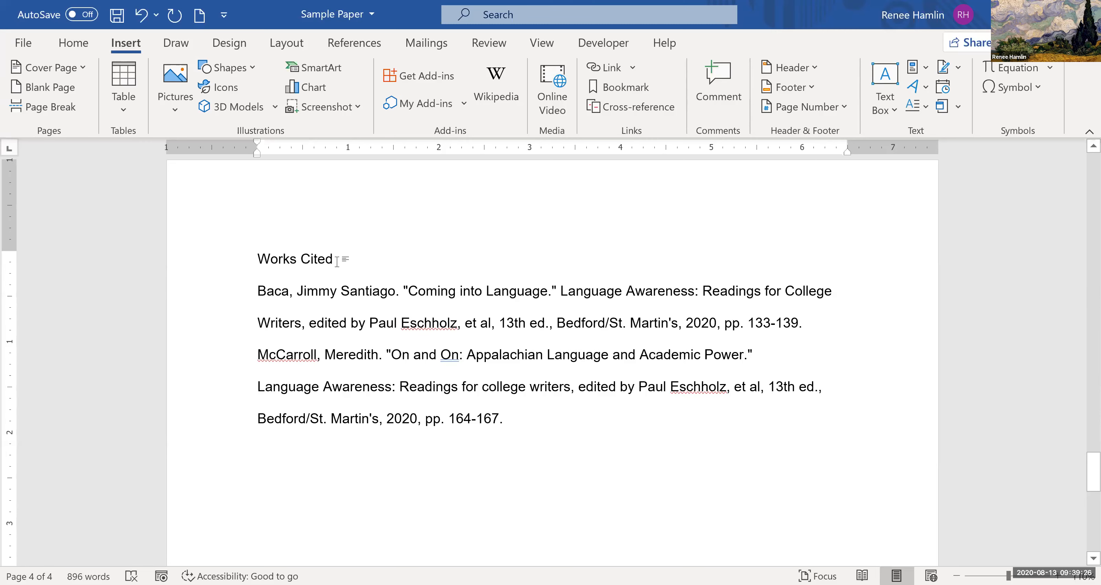
pyautogui.scroll(8, 411, 342)
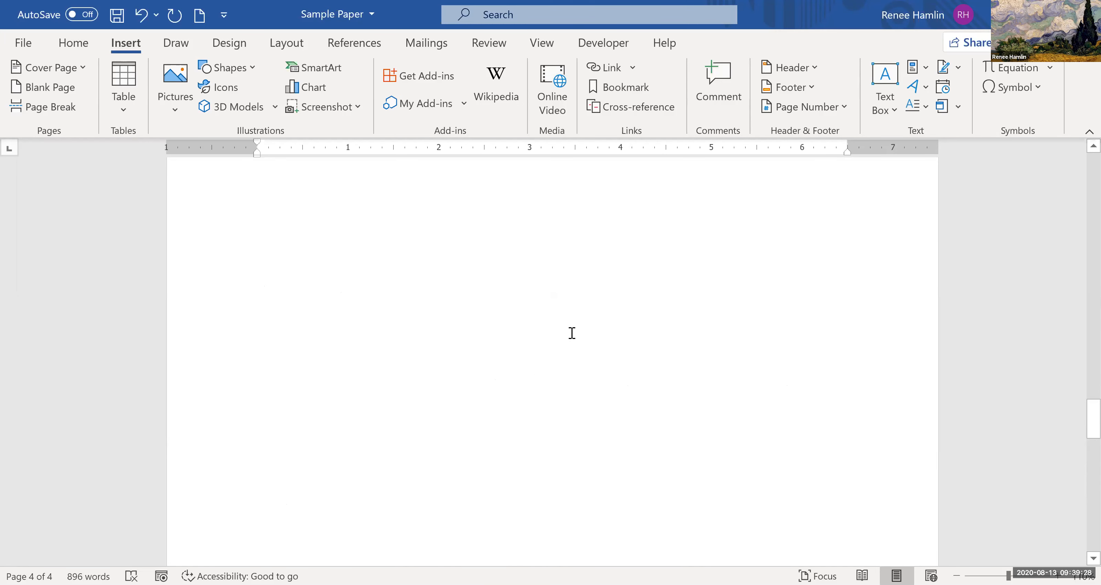
pyautogui.scroll(3, 557, 408)
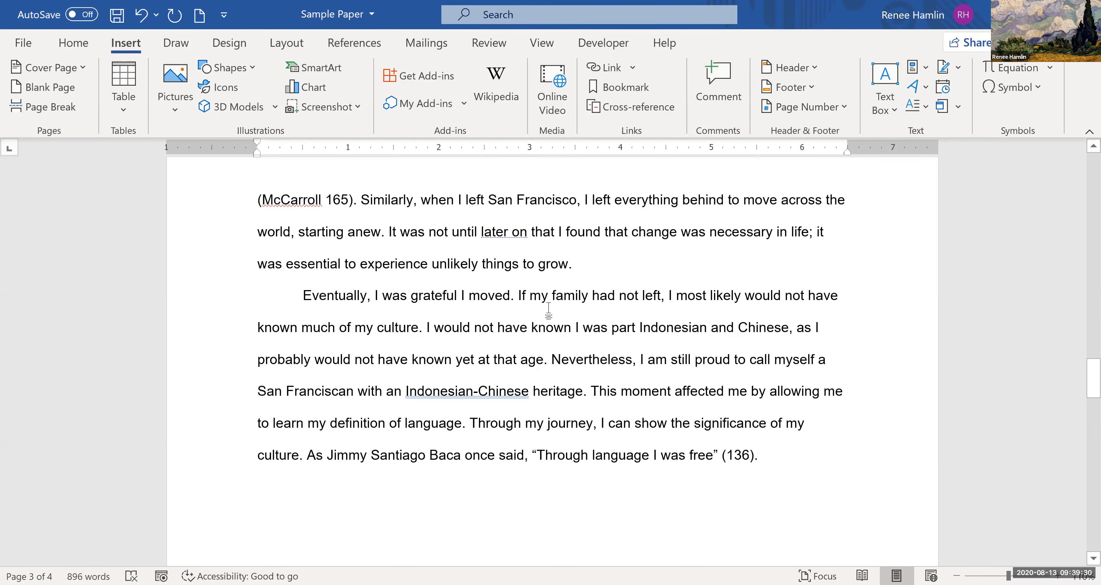
pyautogui.scroll(-3, 470, 282)
pyautogui.scroll(-6, 460, 294)
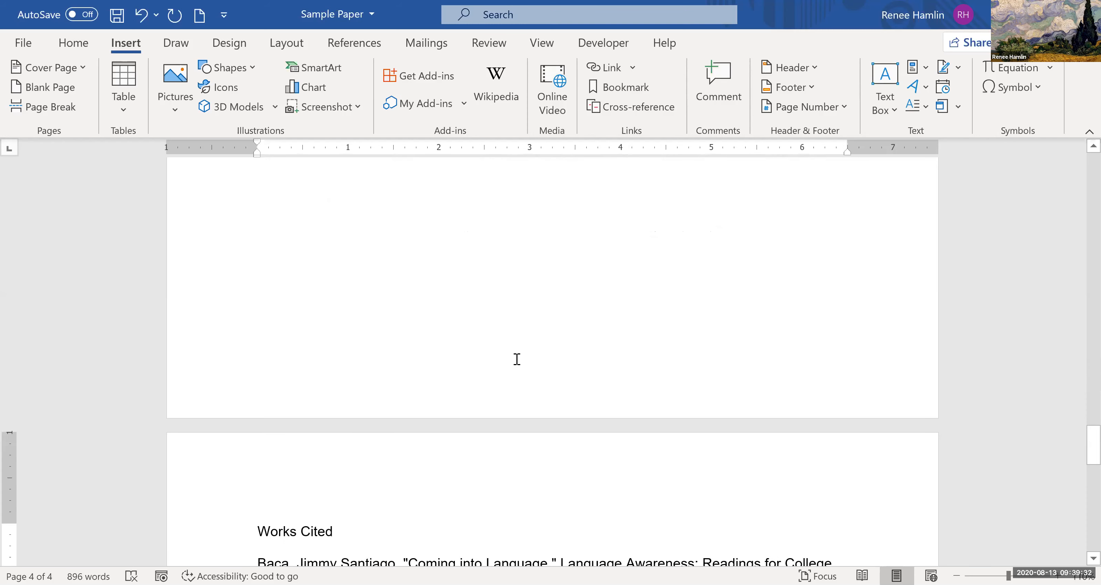
pyautogui.scroll(-4, 506, 382)
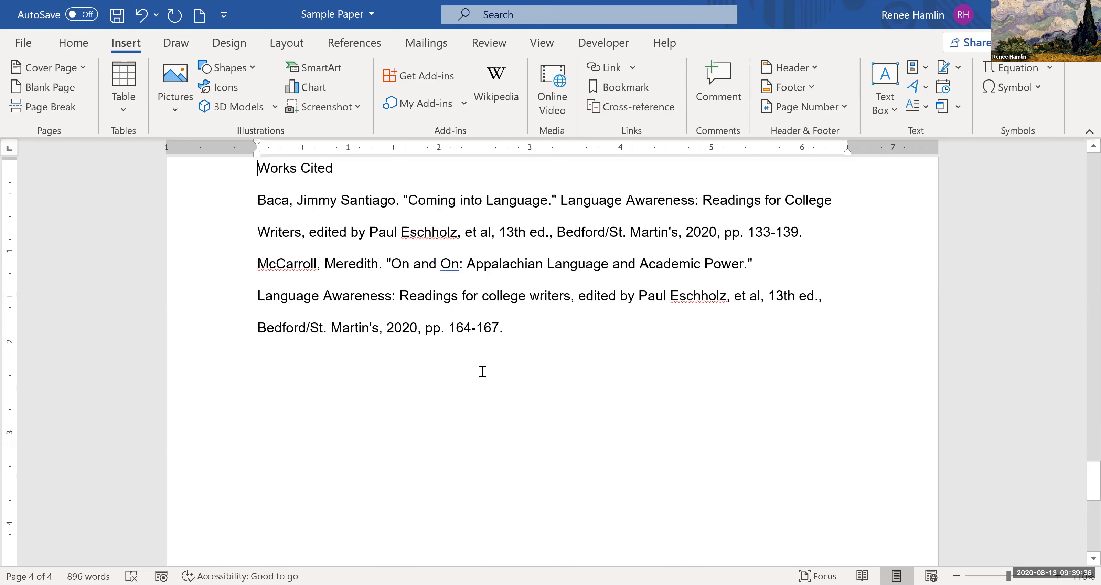
# - Center the "Works Cited" heading at the start of its new page
pyautogui.scroll(3, 432, 369)
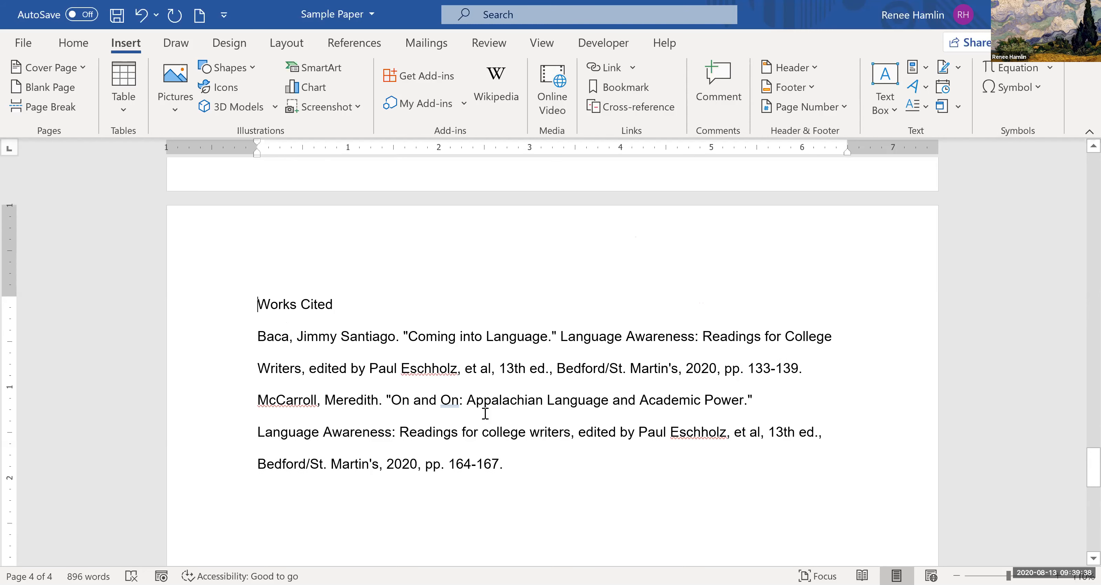
pyautogui.click(258, 303)
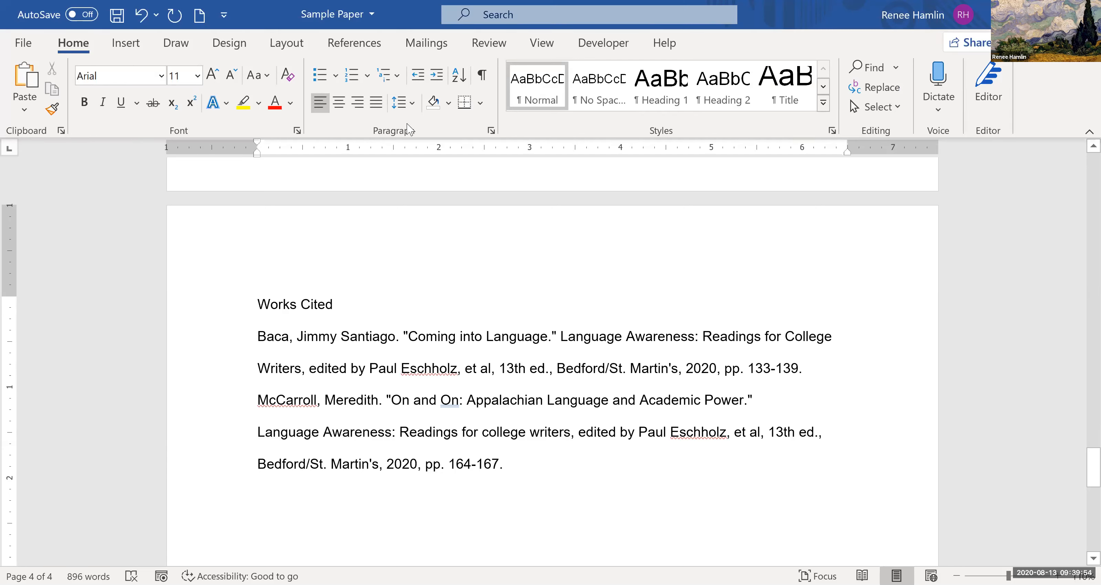
pyautogui.click(339, 103)
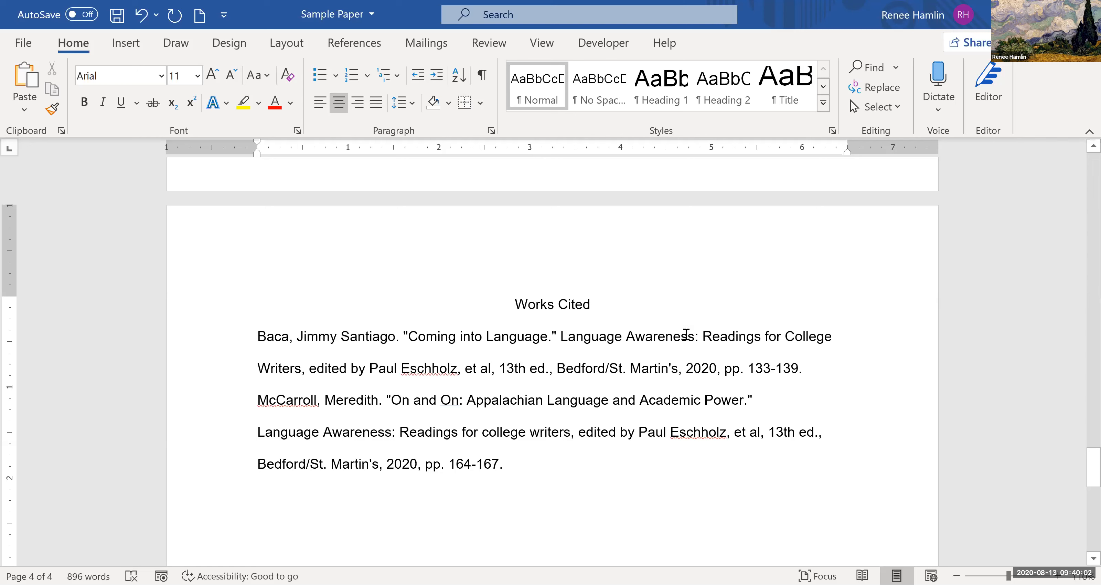
# - Italicize the book title "Language Awareness: Readings for College Writers" in both Works Cited entries
pyautogui.moveTo(560, 338); pyautogui.dragTo(301, 376)
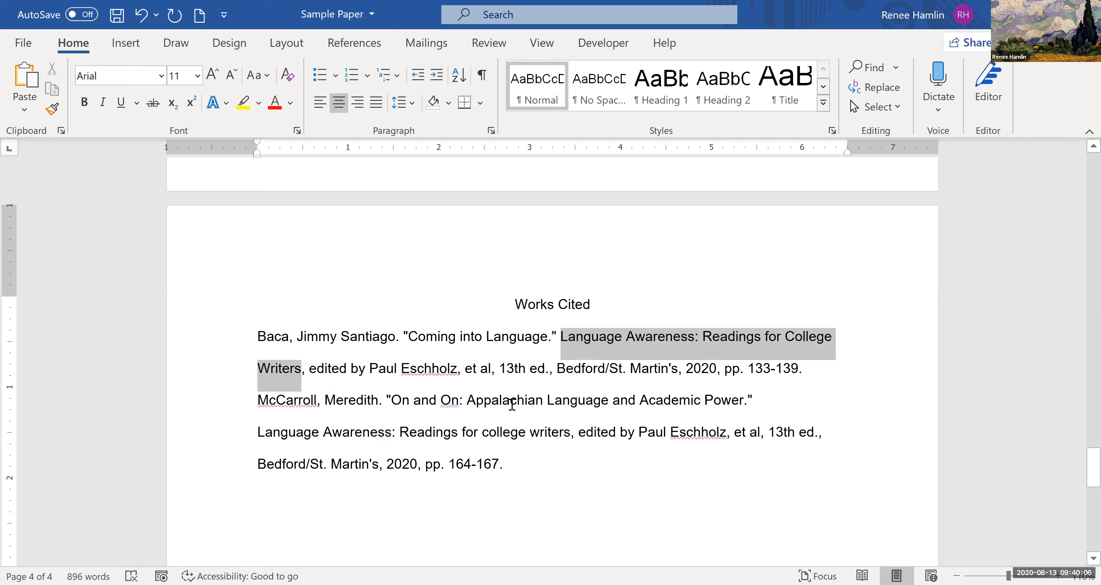
pyautogui.hotkey('ctrl', 'i')
pyautogui.moveTo(258, 433); pyautogui.dragTo(570, 433)
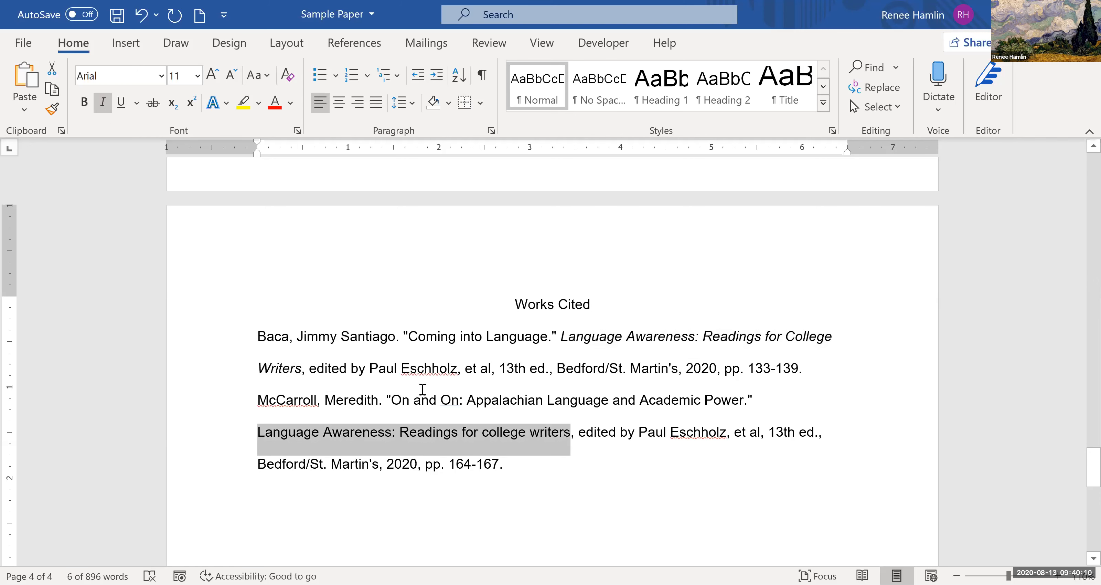
pyautogui.hotkey('ctrl', 'i')
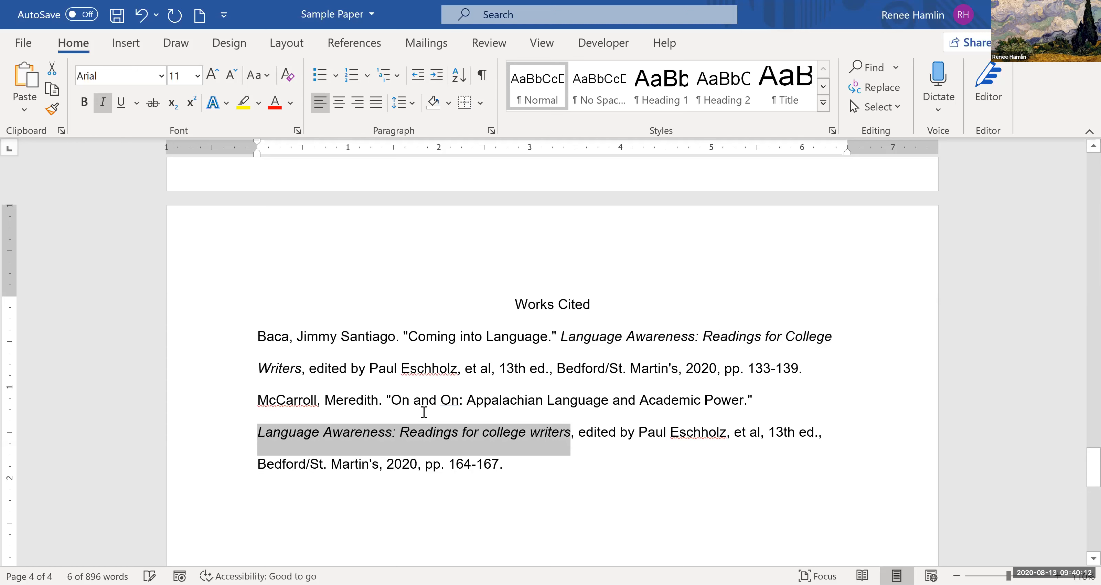
pyautogui.click(424, 412)
pyautogui.click(390, 399)
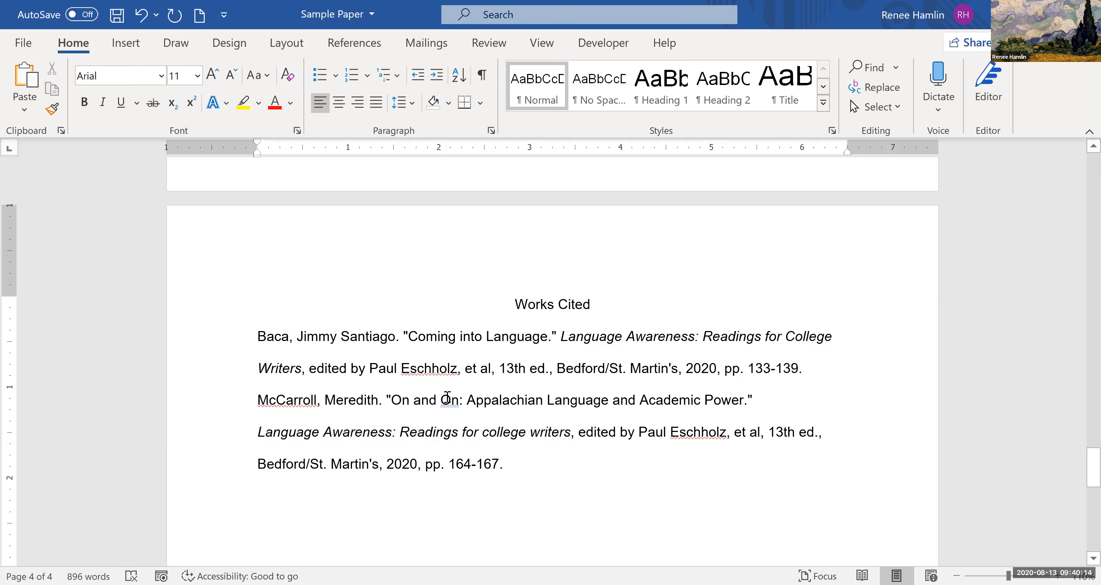
pyautogui.moveTo(682, 399); pyautogui.dragTo(725, 397)
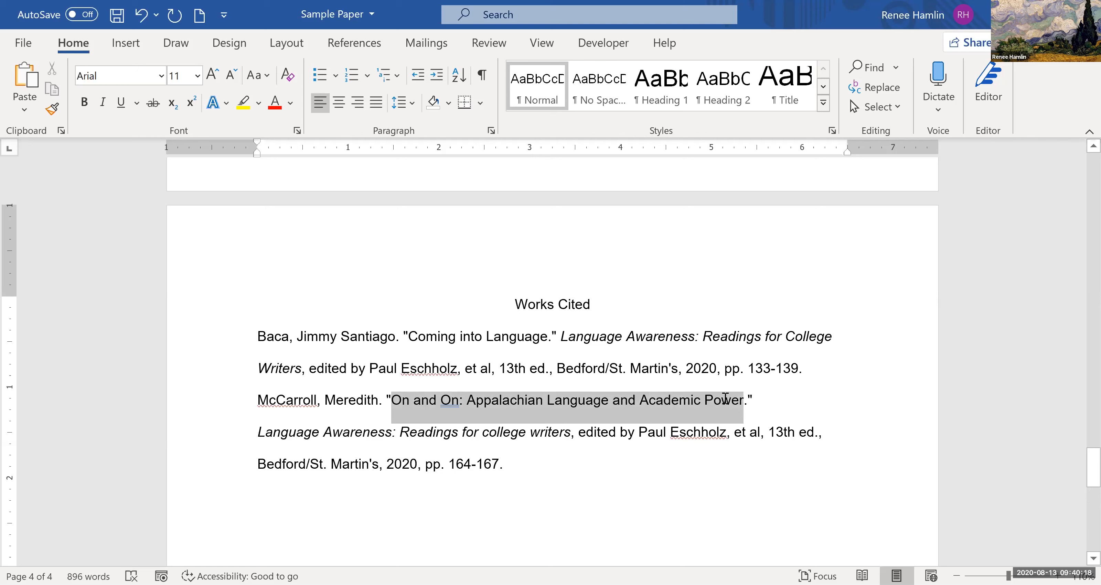
pyautogui.click(726, 398)
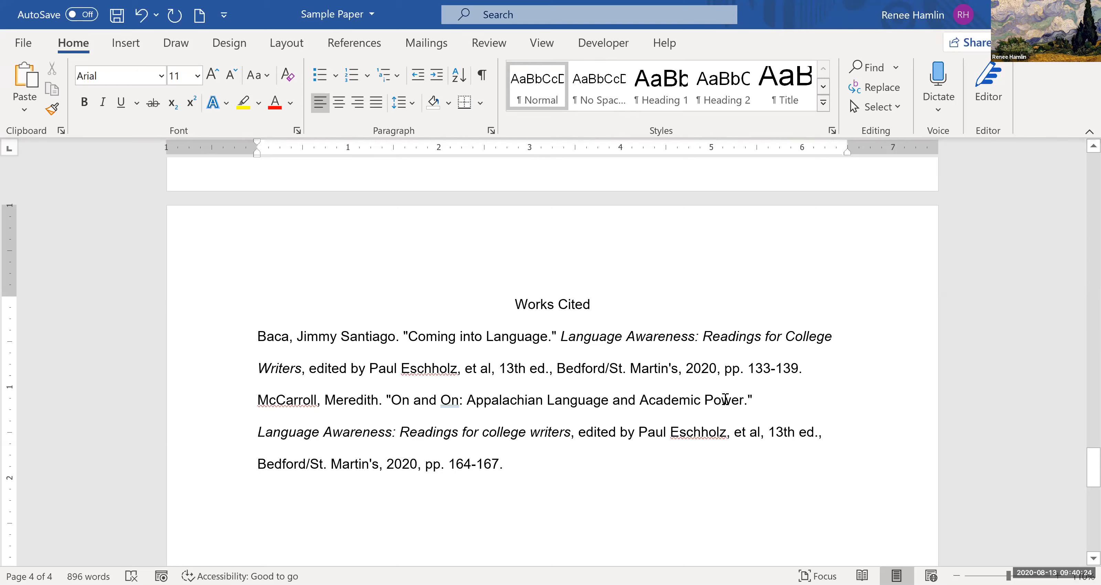
pyautogui.moveTo(448, 391); pyautogui.dragTo(394, 418)
pyautogui.click(414, 427)
pyautogui.click(262, 444)
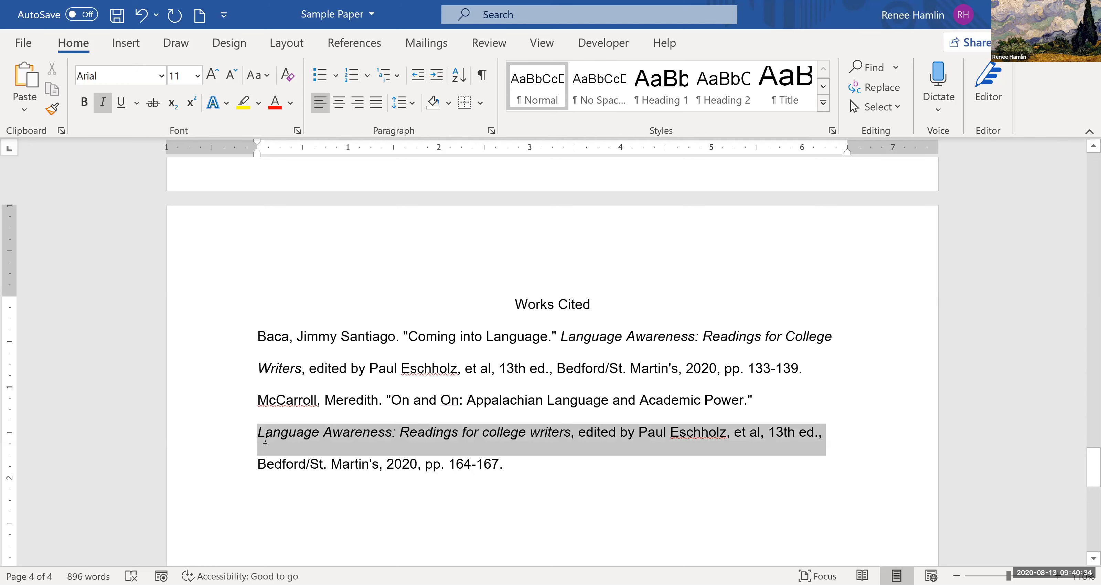
# - Capitalize "College" and "Writers" in the italicized book title of the second Works Cited entry
pyautogui.click(265, 439)
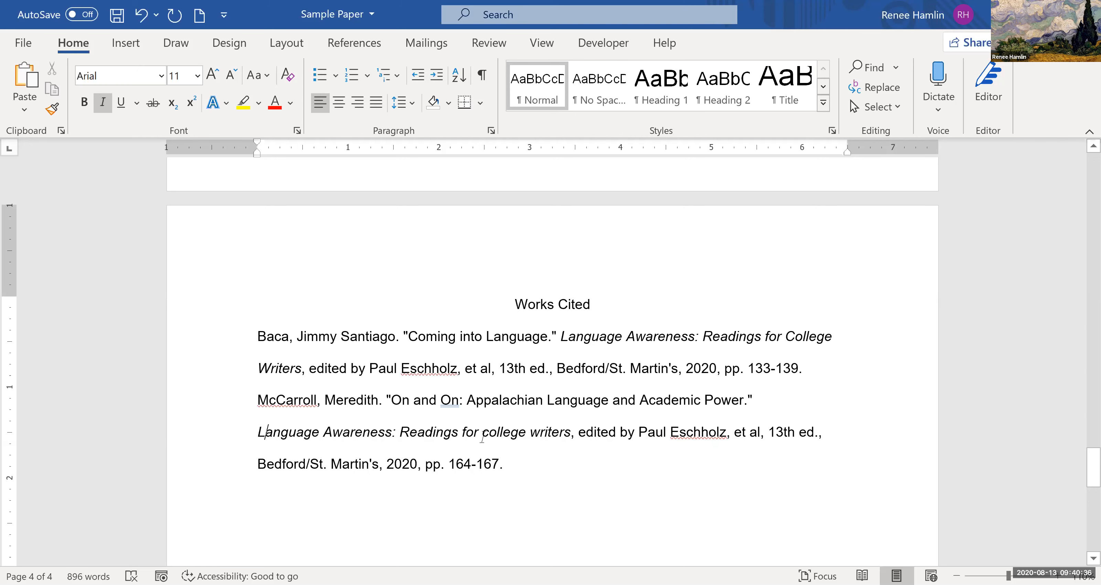
pyautogui.hotkey('shift', 'Right')
pyautogui.write('C')
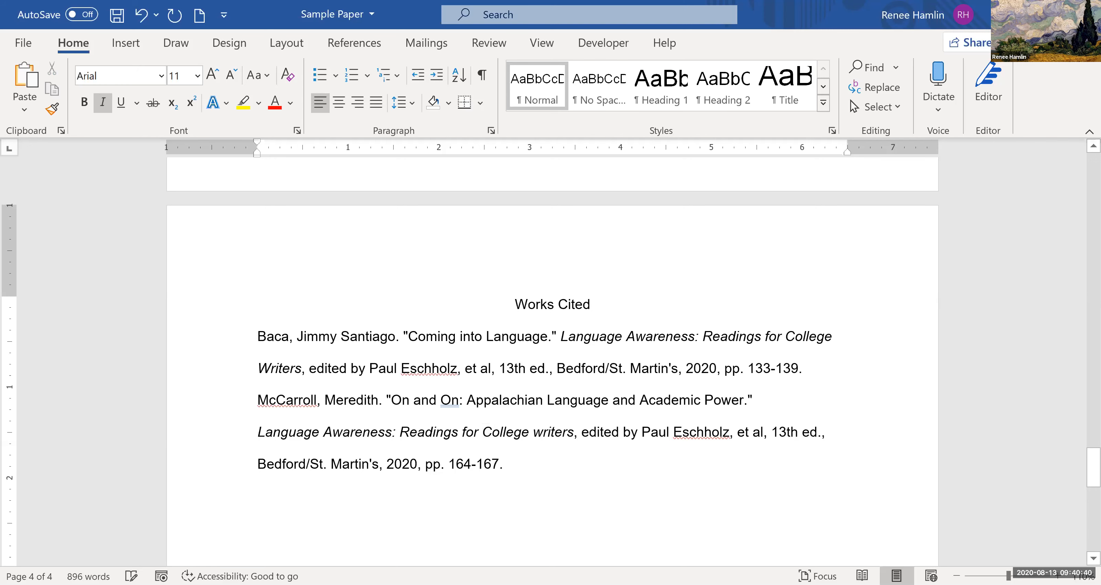
pyautogui.moveTo(533, 429); pyautogui.dragTo(543, 425)
pyautogui.write('W')
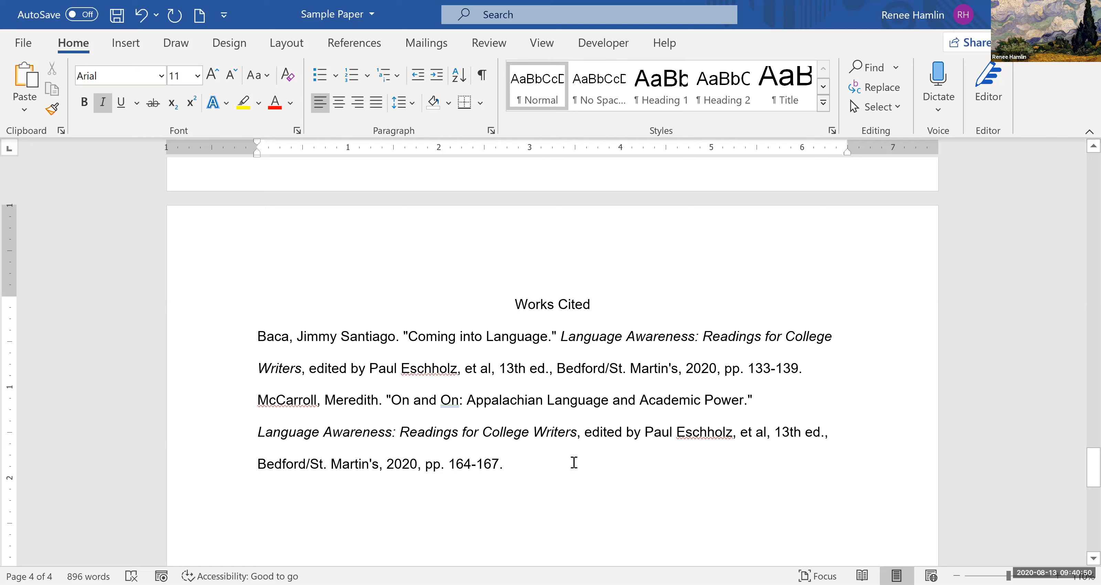
# - Try to indent the second line of the first Works Cited entry with a tab, and undo it
pyautogui.moveTo(505, 465); pyautogui.dragTo(266, 344)
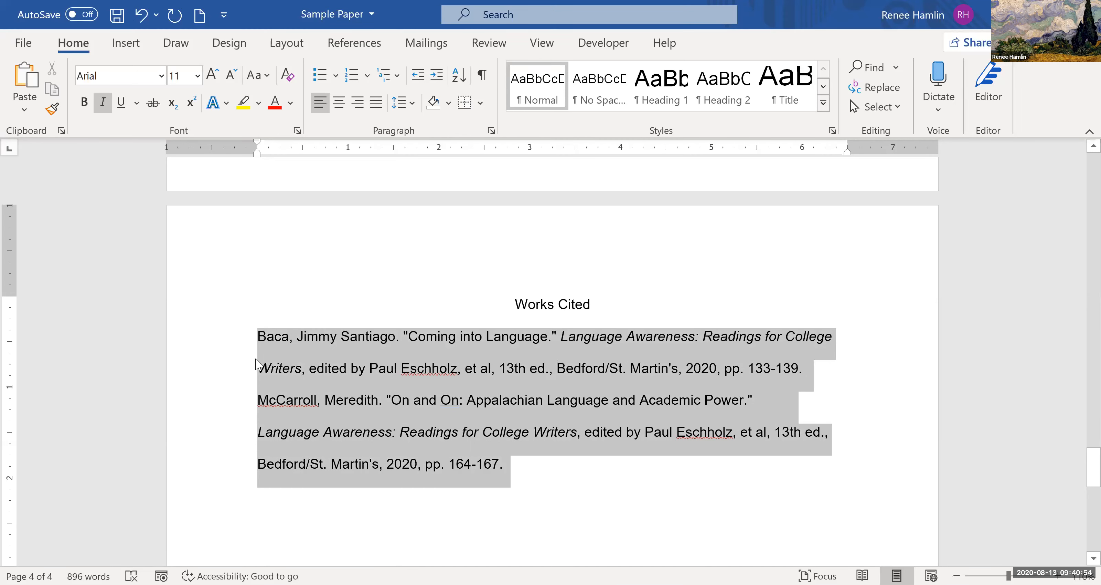
pyautogui.click(290, 369)
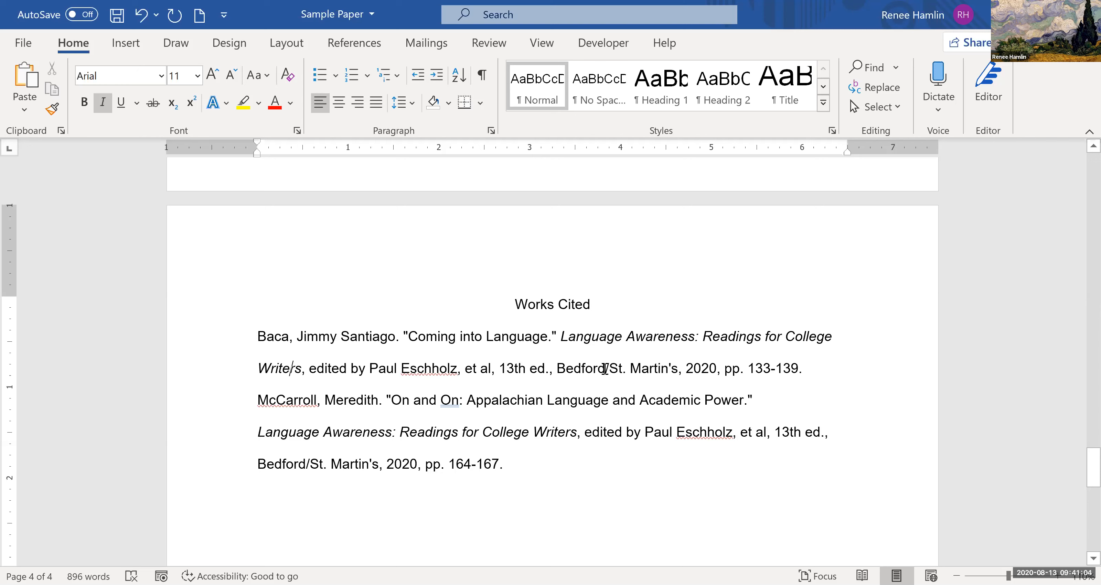
pyautogui.click(309, 369)
pyautogui.press('Tab')
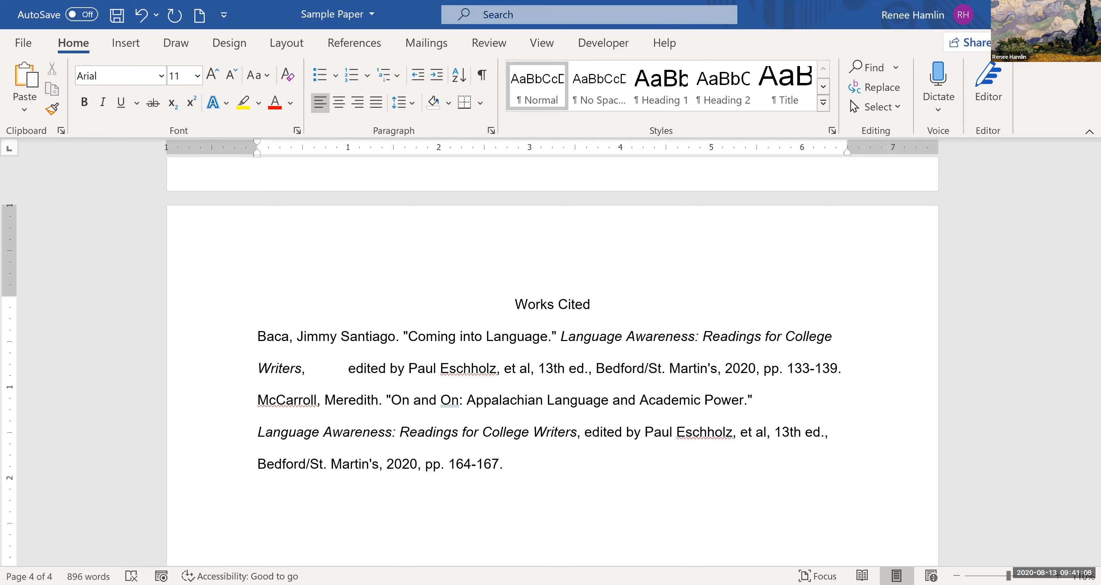
pyautogui.press('BackSpace')
pyautogui.click(260, 368)
pyautogui.press('Tab')
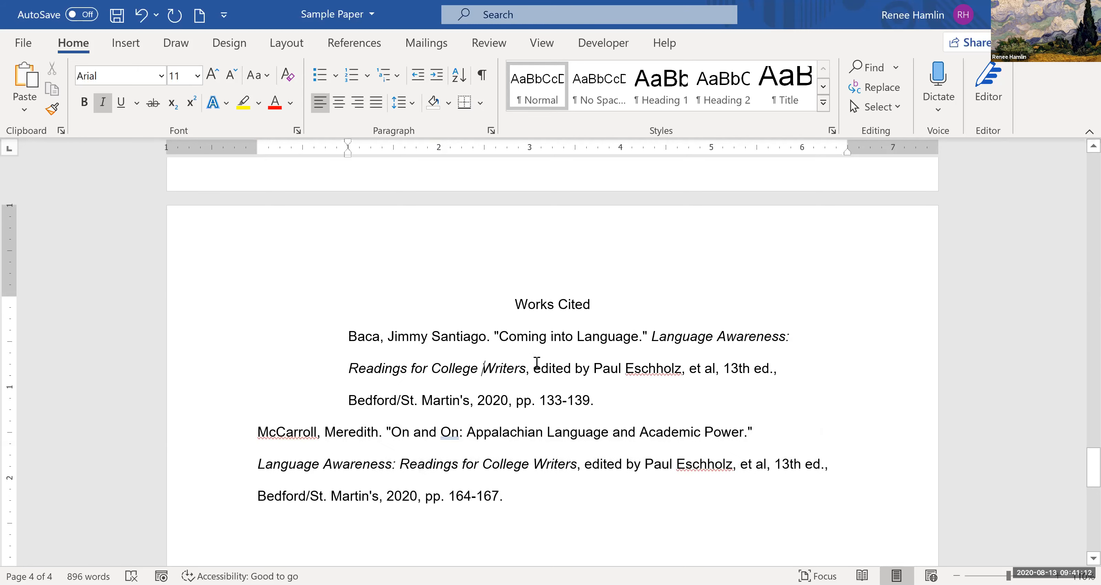
pyautogui.hotkey('ctrl', 'z')
# - Apply a 0.5" hanging indent to both Works Cited entries
pyautogui.click(504, 462)
pyautogui.moveTo(365, 393); pyautogui.dragTo(273, 340)
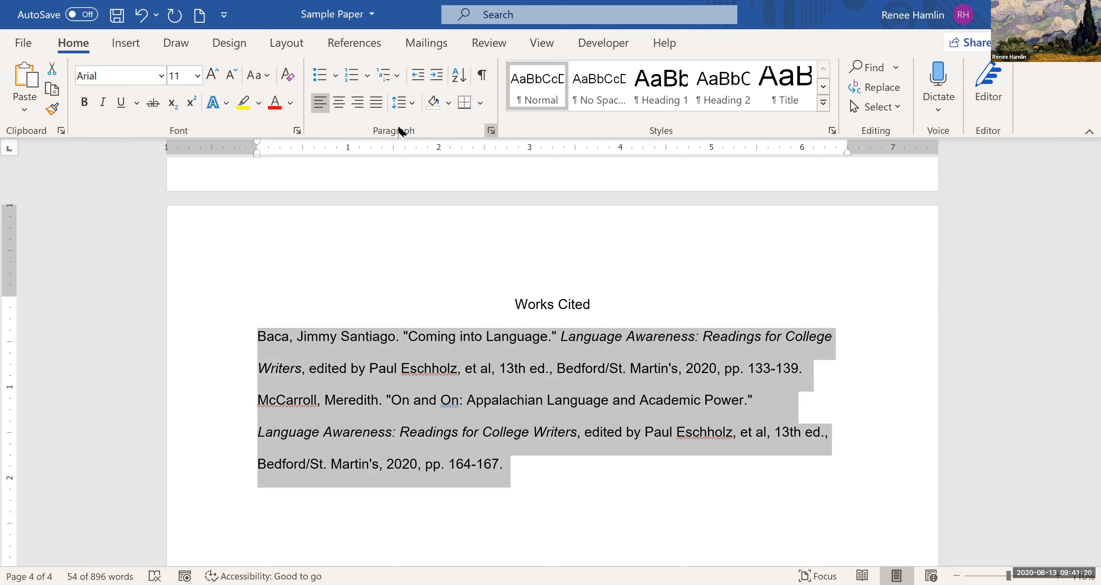
pyautogui.click(491, 131)
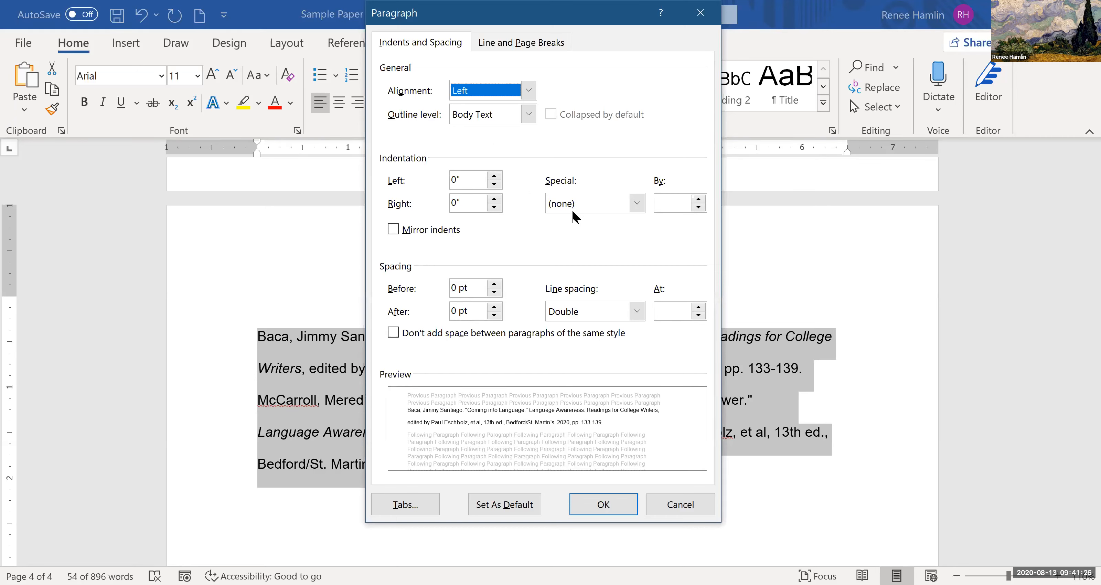
pyautogui.click(571, 206)
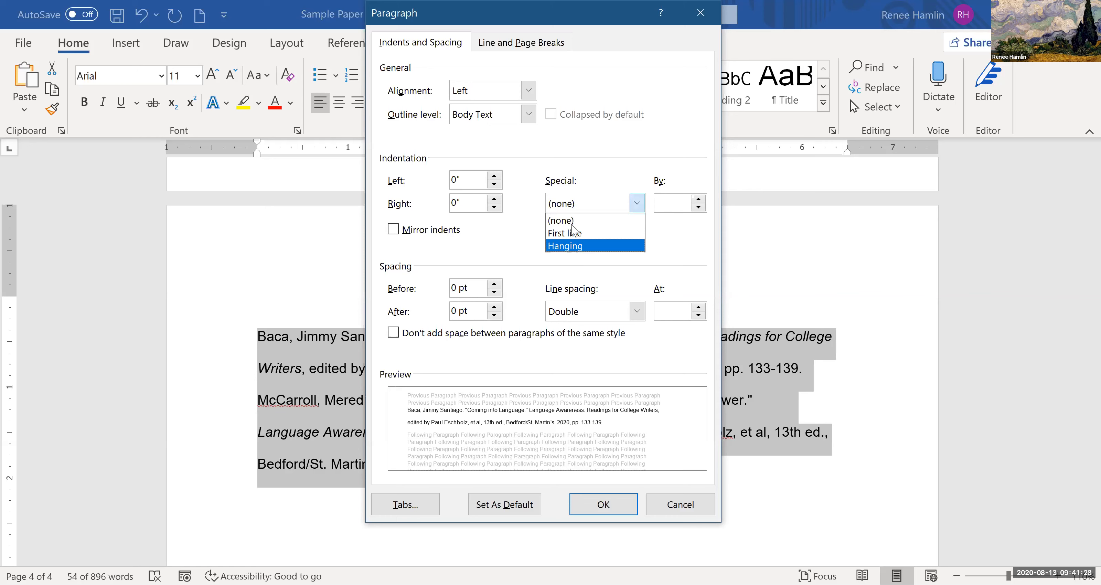
pyautogui.click(574, 204)
pyautogui.click(574, 205)
pyautogui.click(575, 240)
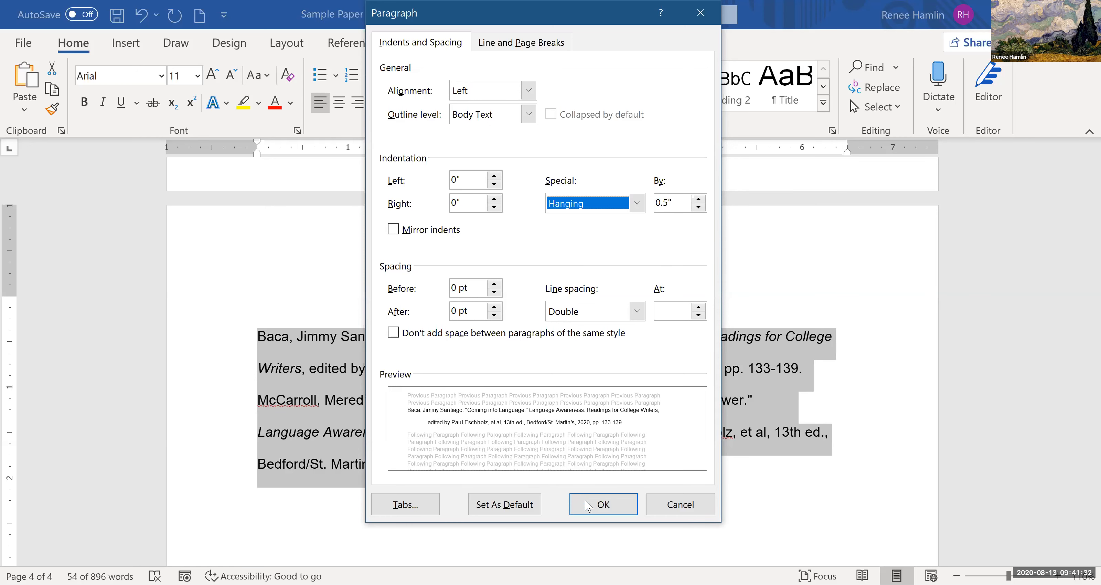
pyautogui.click(606, 504)
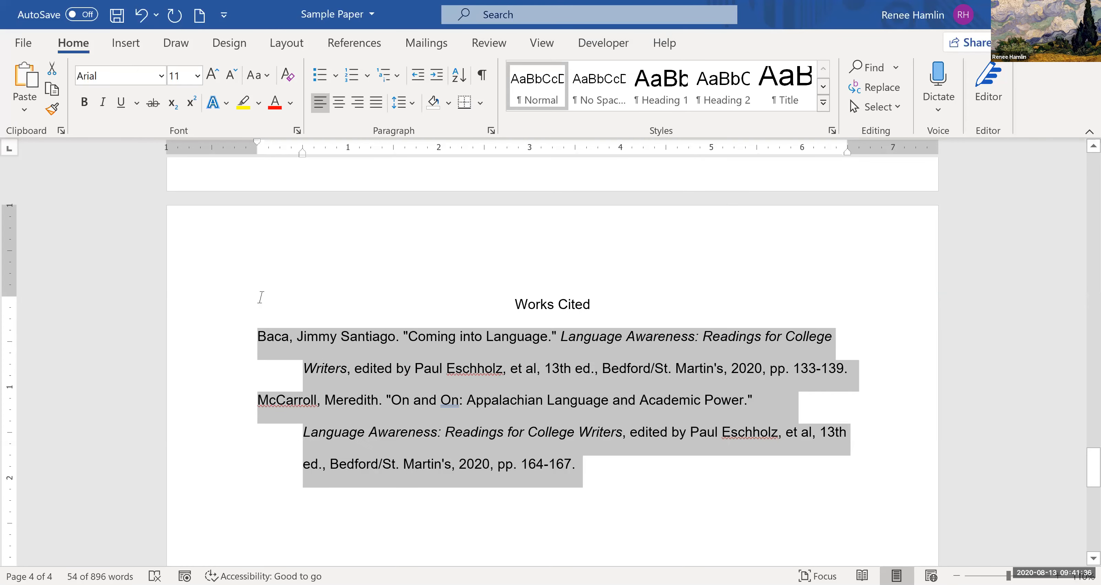
pyautogui.click(252, 294)
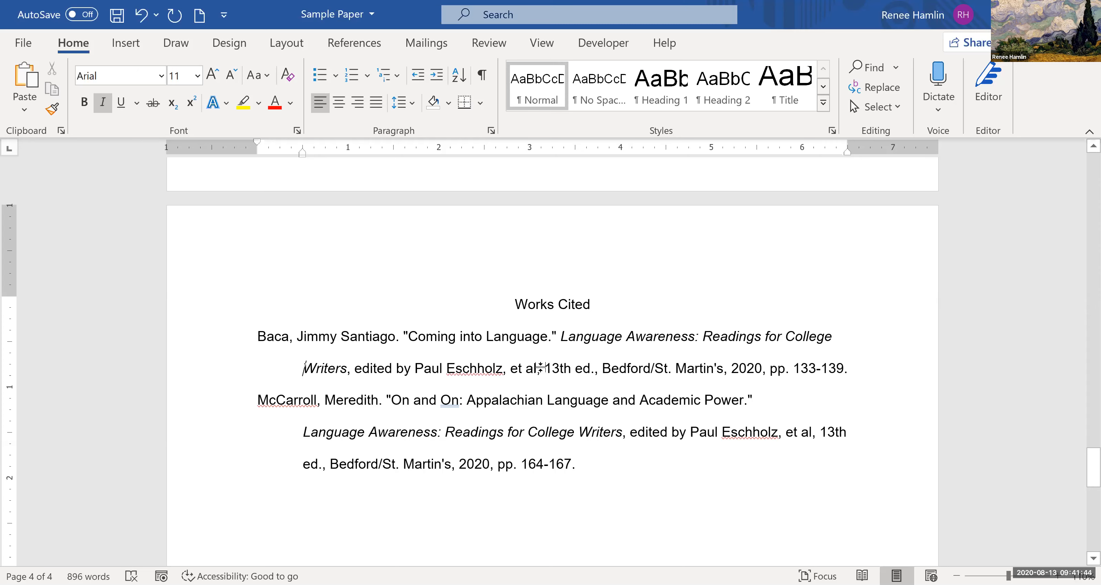
# - Examine the break between the essay's last paragraph and the Works Cited page, and the layout of the two entries
pyautogui.scroll(5, 534, 333)
pyautogui.scroll(5, 533, 341)
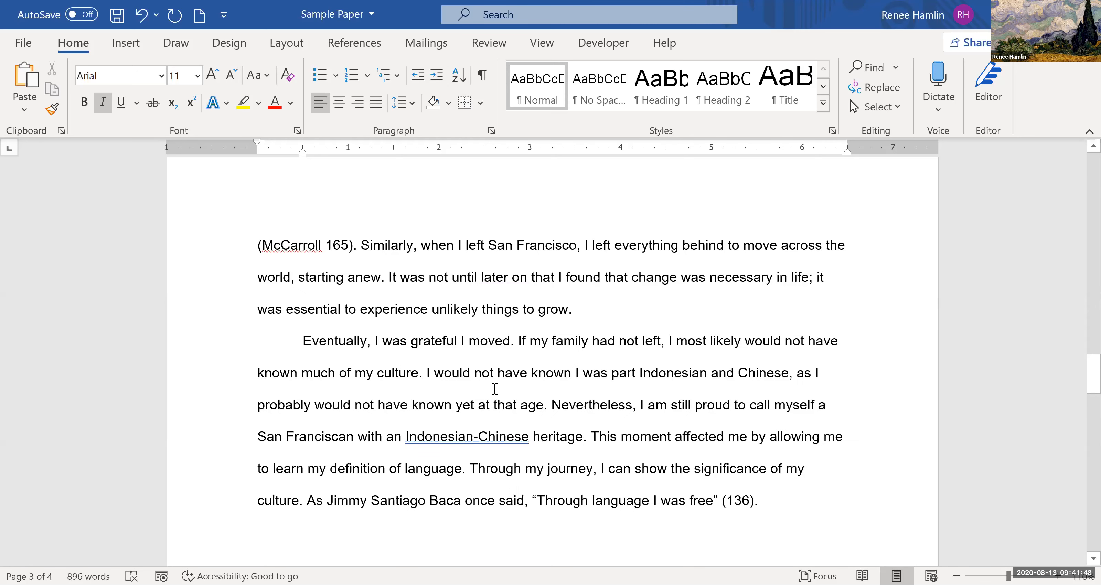
pyautogui.scroll(-10, 494, 388)
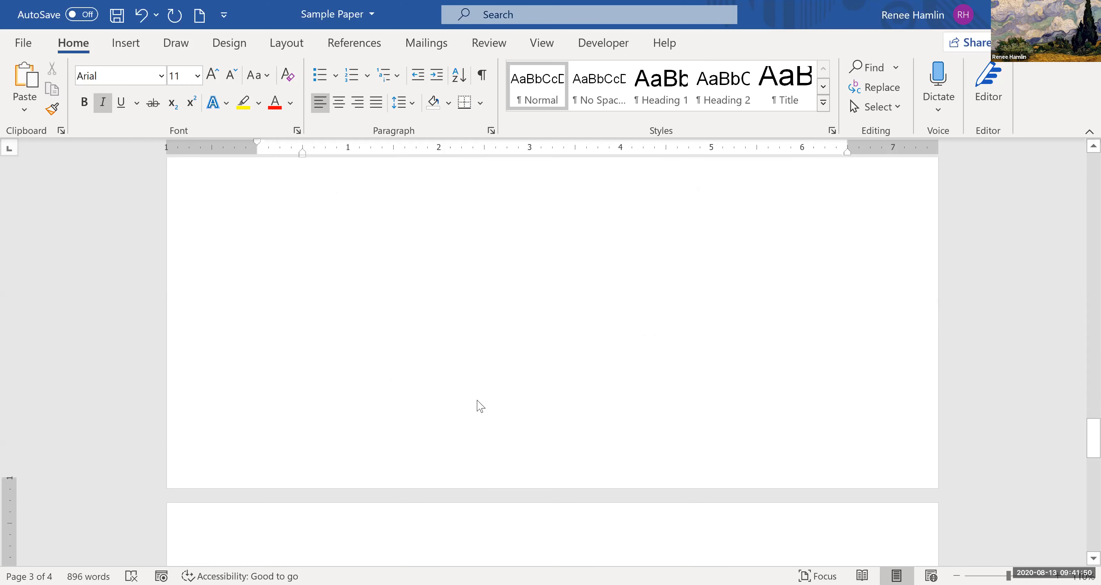
pyautogui.scroll(-5, 481, 406)
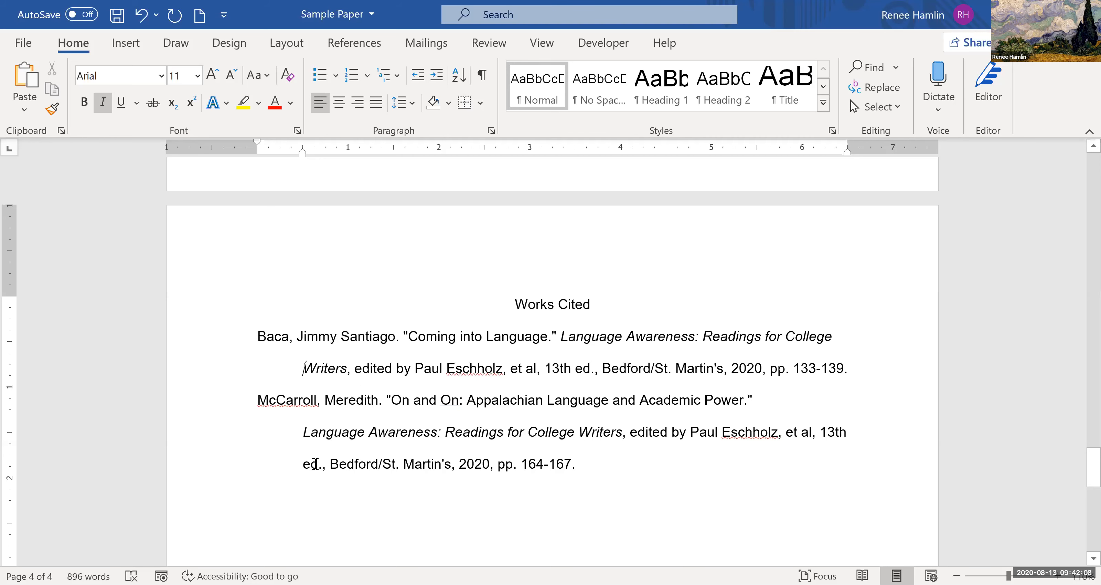
pyautogui.scroll(-3, 256, 543)
pyautogui.scroll(2, 329, 470)
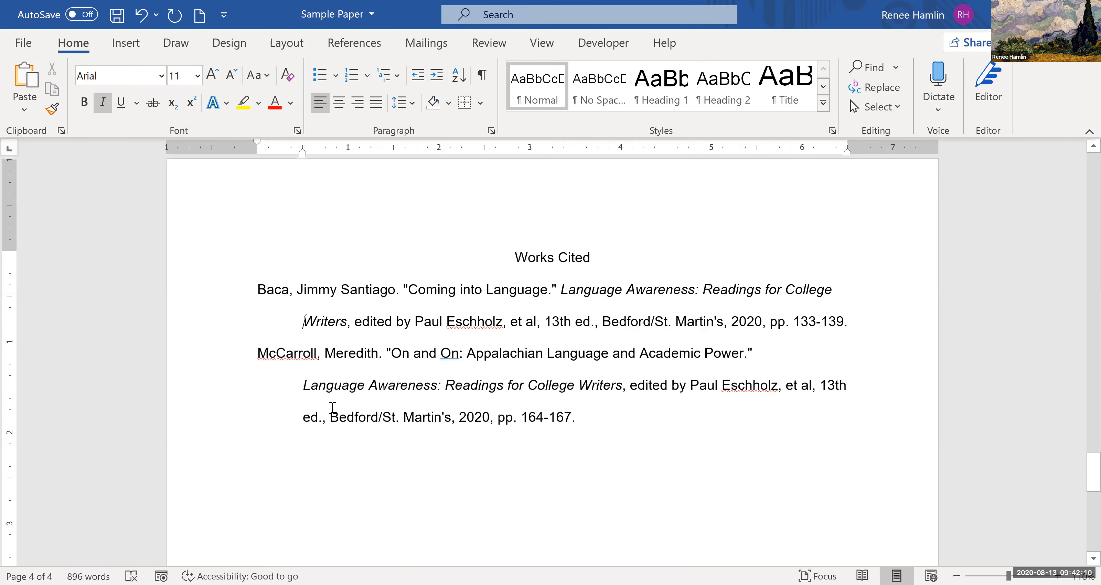
pyautogui.scroll(10, 328, 398)
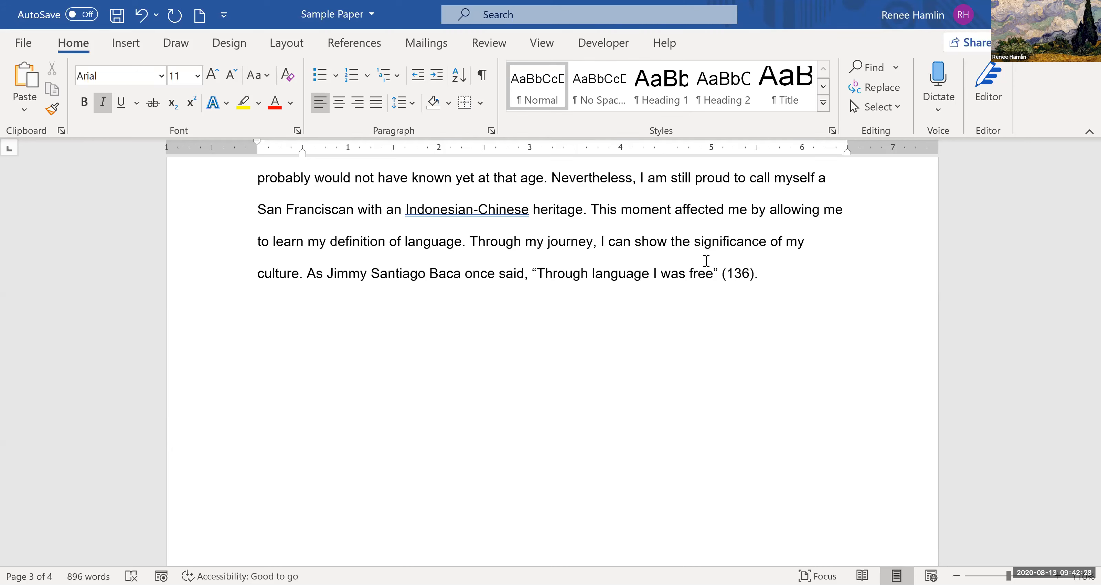
pyautogui.scroll(-1, 451, 233)
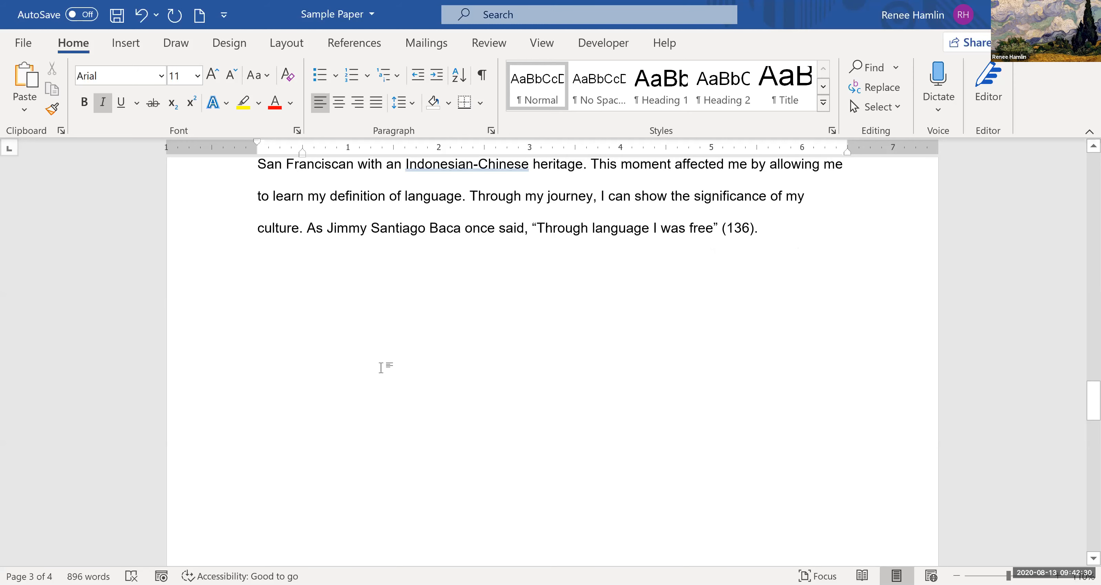
pyautogui.scroll(-2, 385, 361)
pyautogui.scroll(-5, 383, 350)
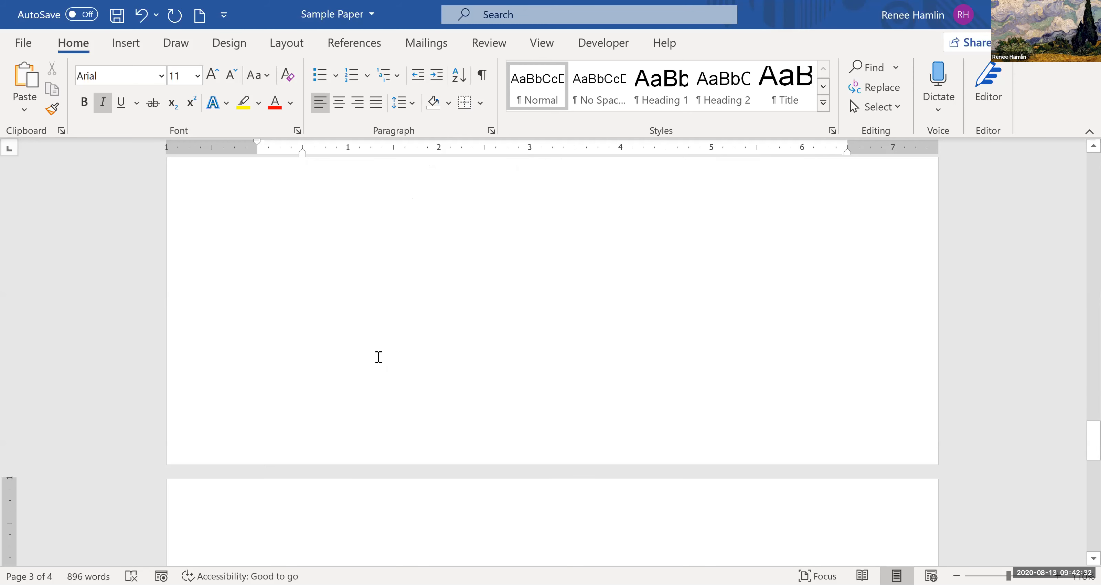
pyautogui.scroll(-5, 485, 341)
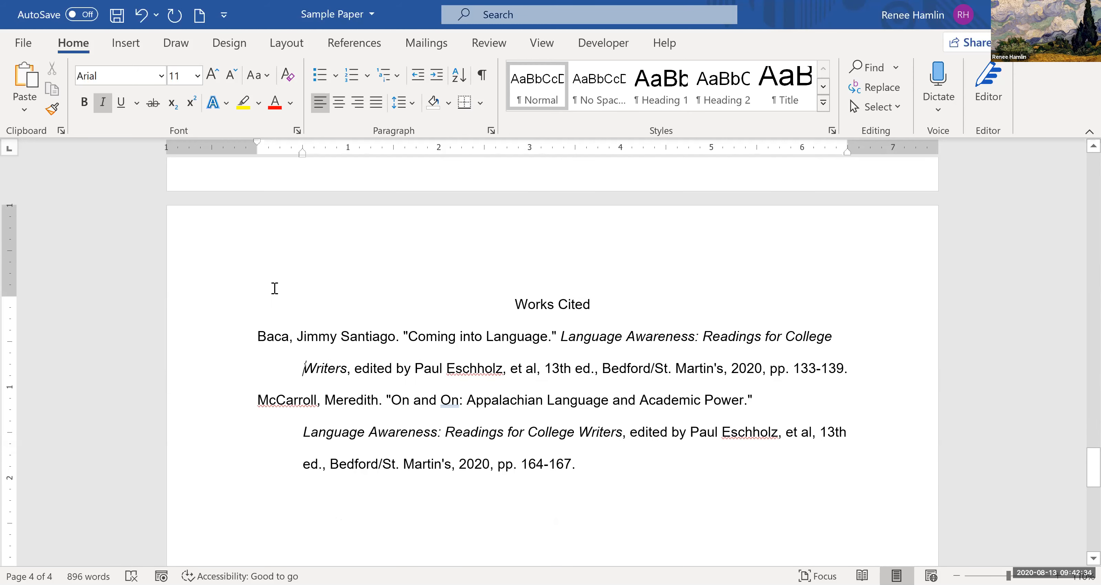
pyautogui.click(304, 323)
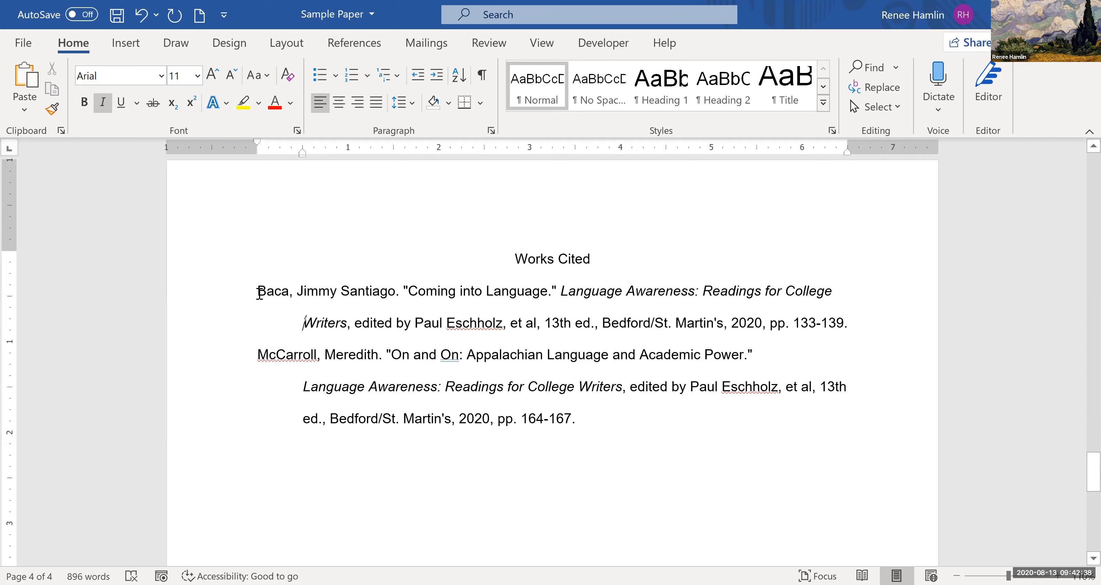
pyautogui.doubleClick(286, 299)
# - Open the header on the paper's first page for editing and leave it without entering anything
pyautogui.moveTo(1090, 455); pyautogui.dragTo(1082, 246)
pyautogui.scroll(-4, 1081, 246)
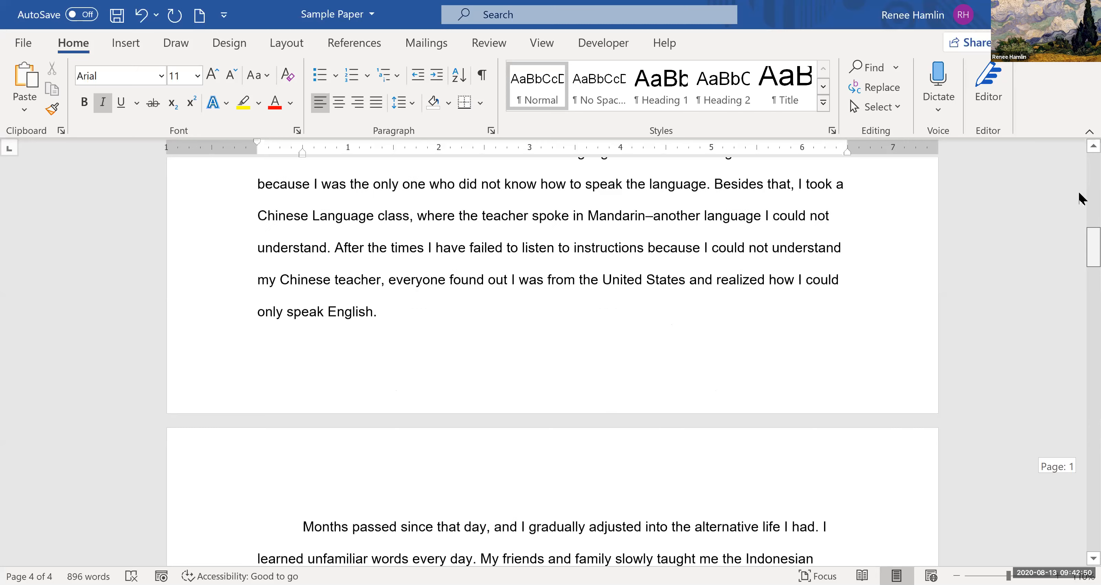
pyautogui.scroll(2, 1082, 184)
pyautogui.scroll(5, 1081, 171)
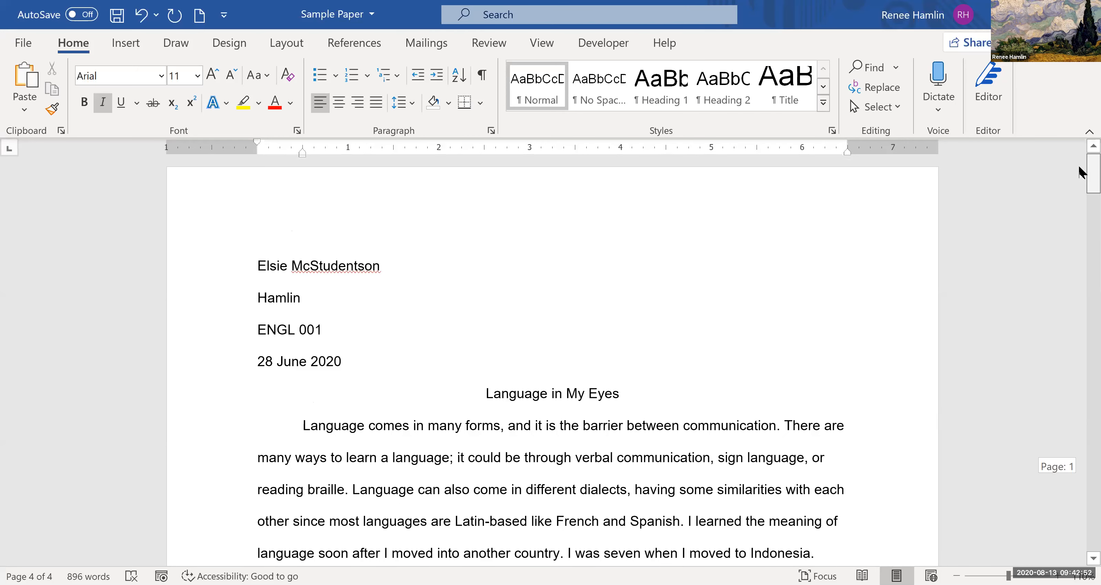
pyautogui.scroll(-1, 1080, 171)
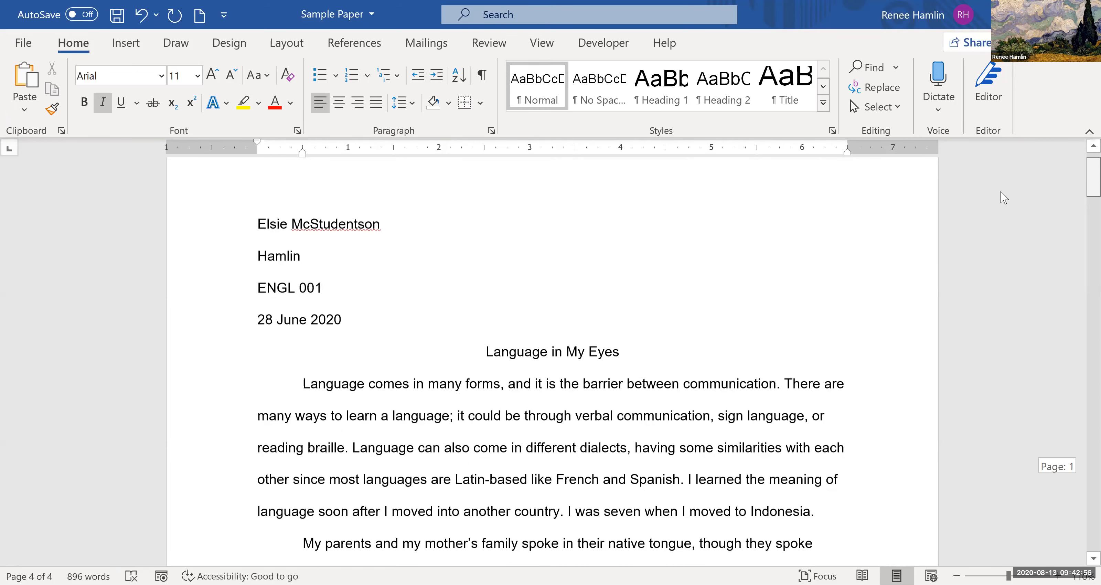
pyautogui.scroll(1, 932, 197)
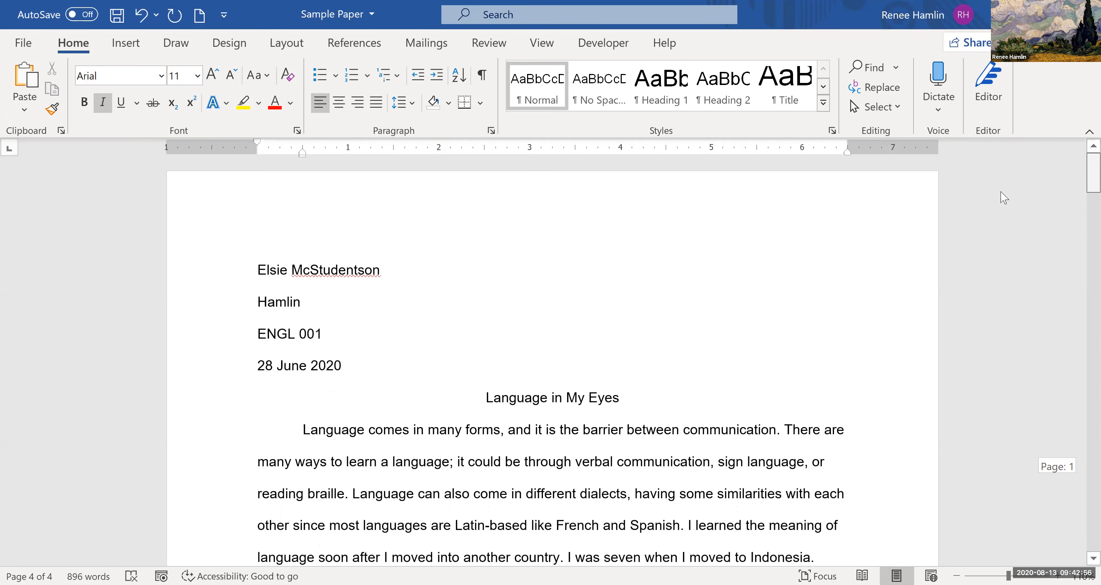
pyautogui.doubleClick(374, 238)
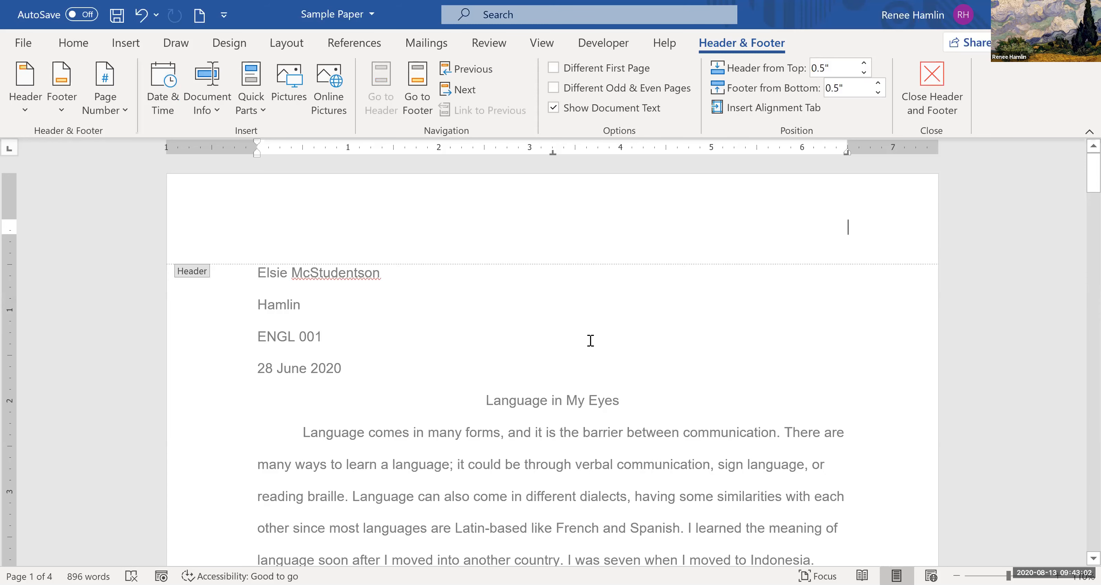
pyautogui.press('Escape')
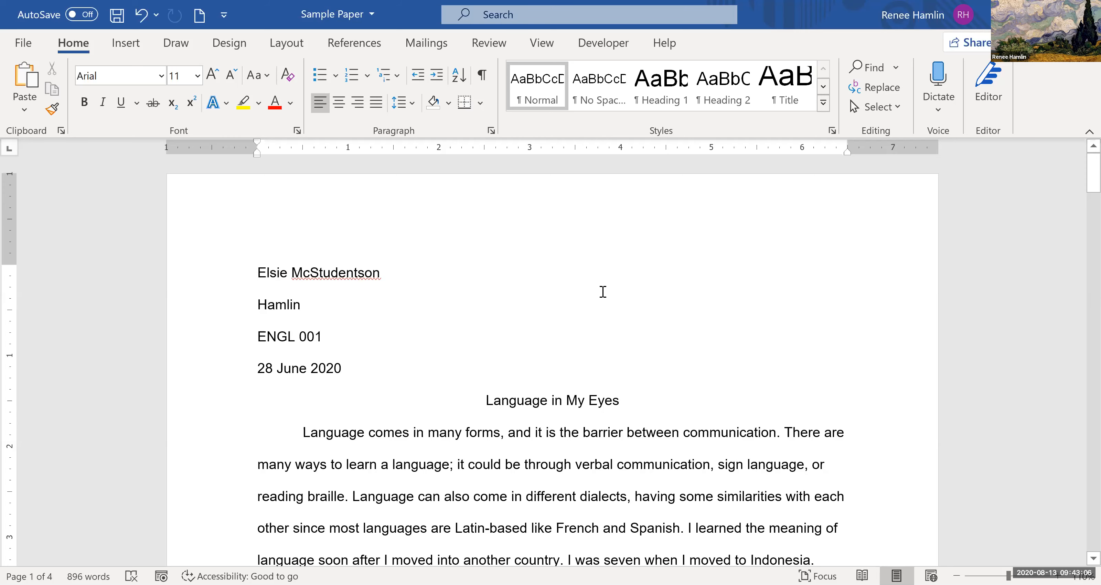
# - Try adding a tab and a line break before the citation that begins page 3, and delete both
pyautogui.scroll(-15, 603, 292)
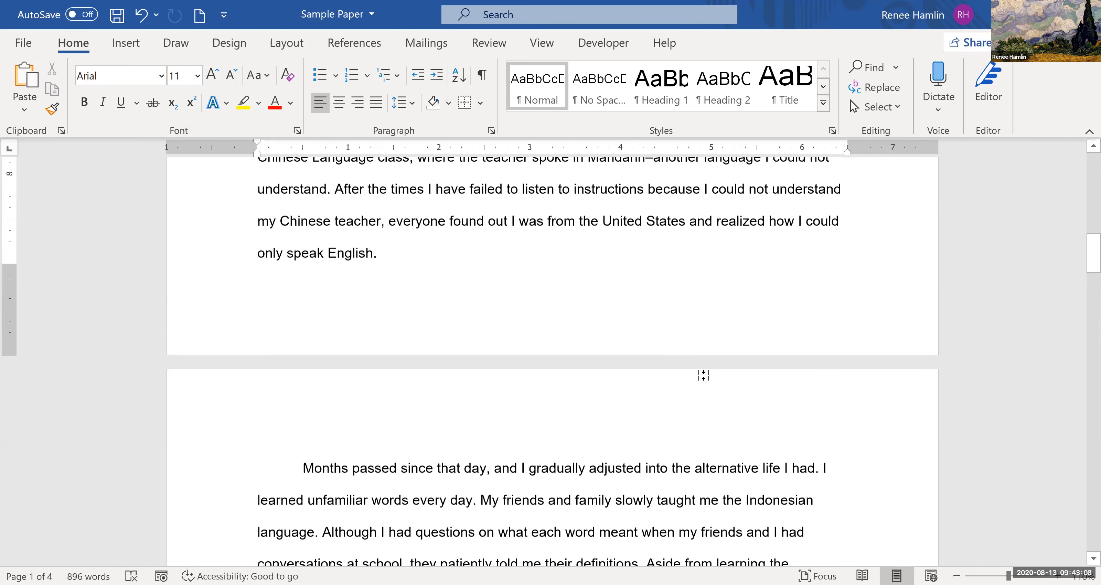
pyautogui.scroll(3, 703, 375)
pyautogui.scroll(-3, 1084, 300)
pyautogui.scroll(-20, 1079, 368)
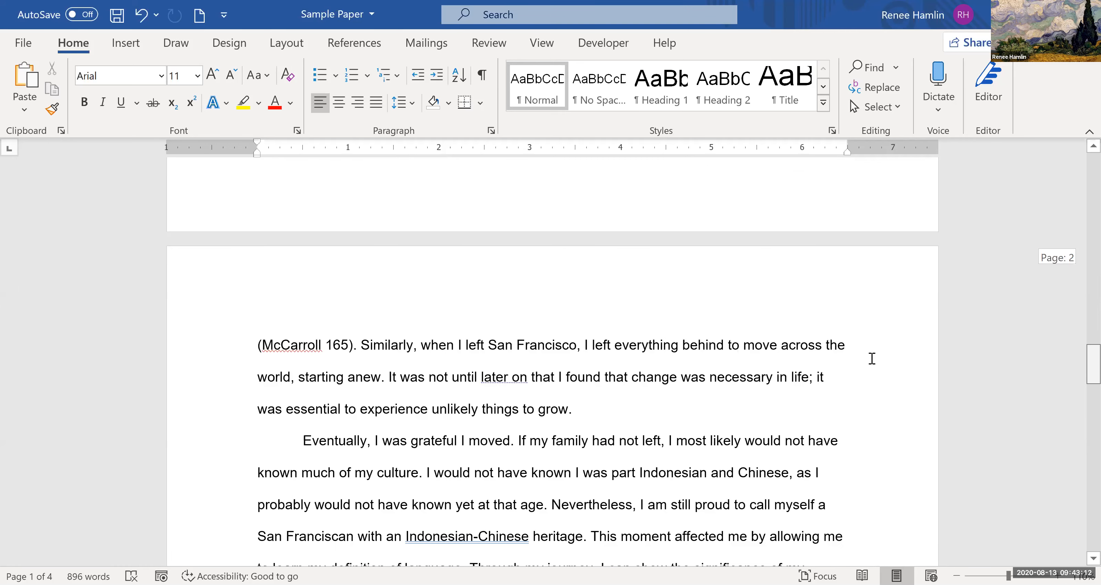
pyautogui.scroll(3, 850, 364)
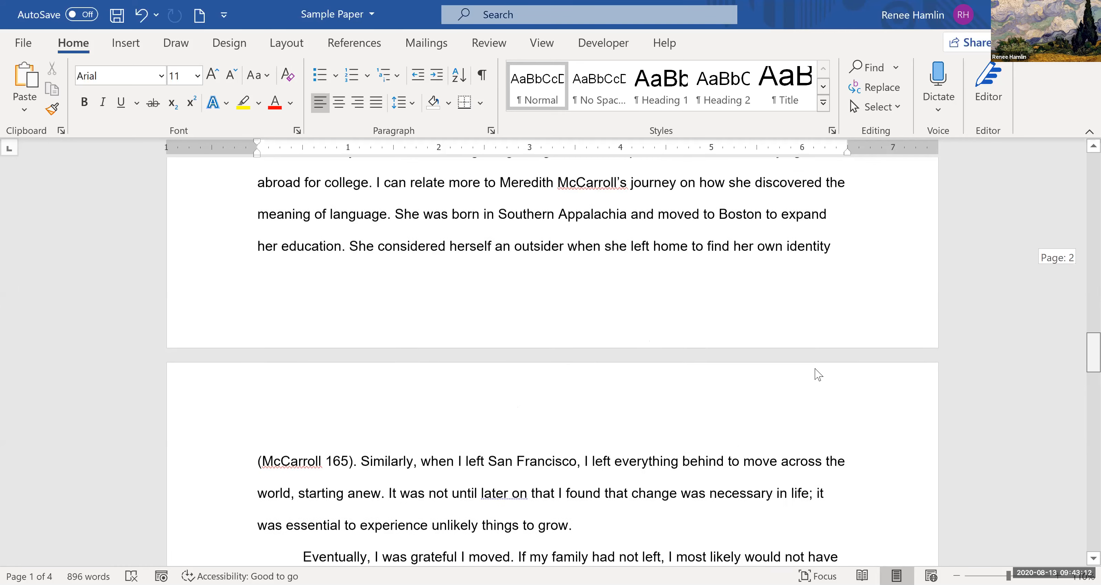
pyautogui.click(254, 469)
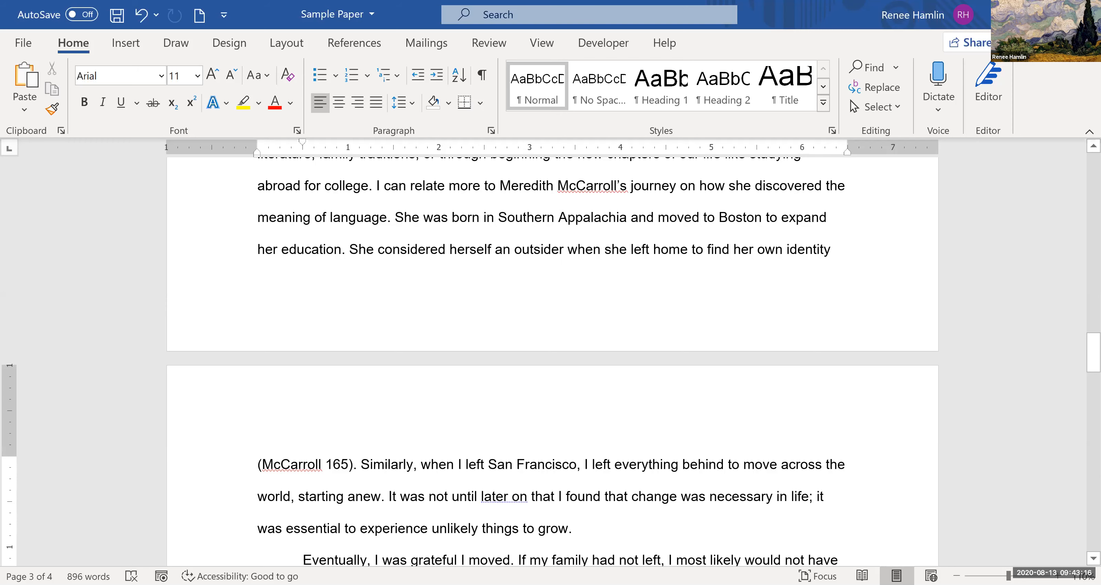
pyautogui.press('Tab')
pyautogui.press('Return')
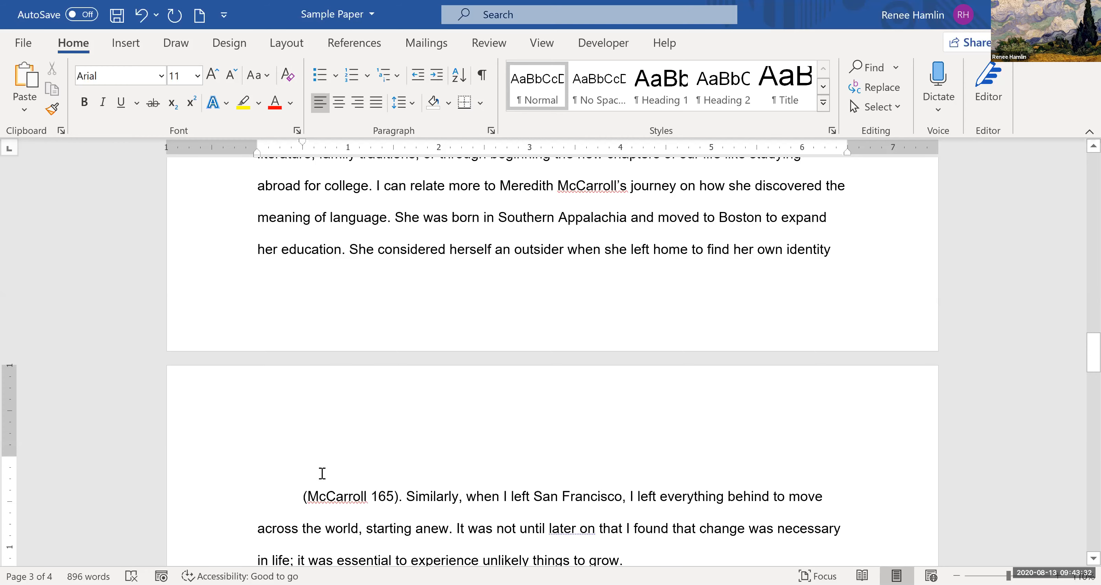
pyautogui.press('BackSpace')
pyautogui.press('BackSpace')
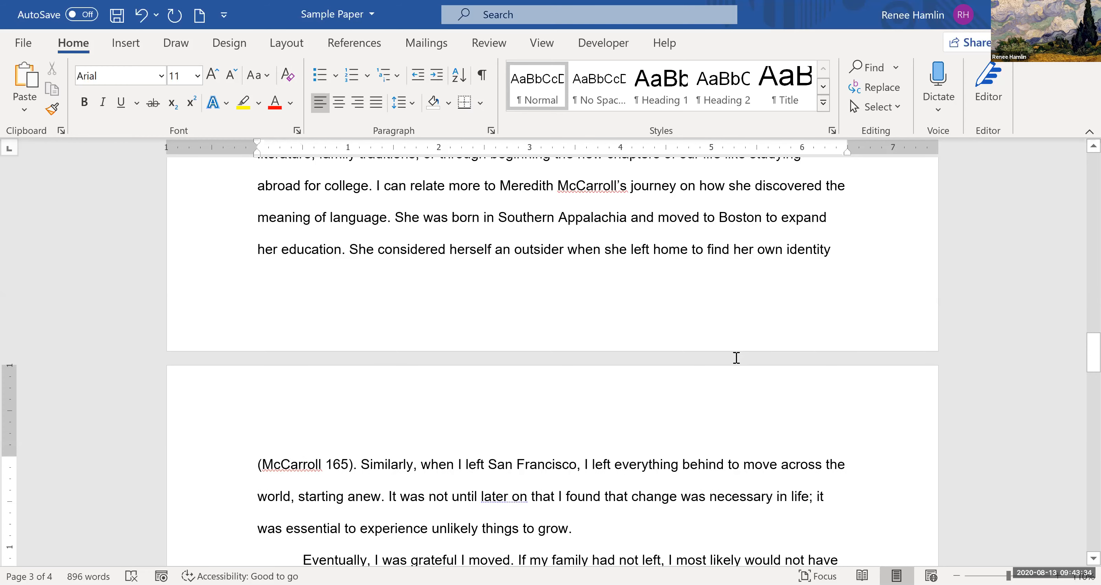
pyautogui.scroll(4, 703, 320)
pyautogui.scroll(7, 173, 17)
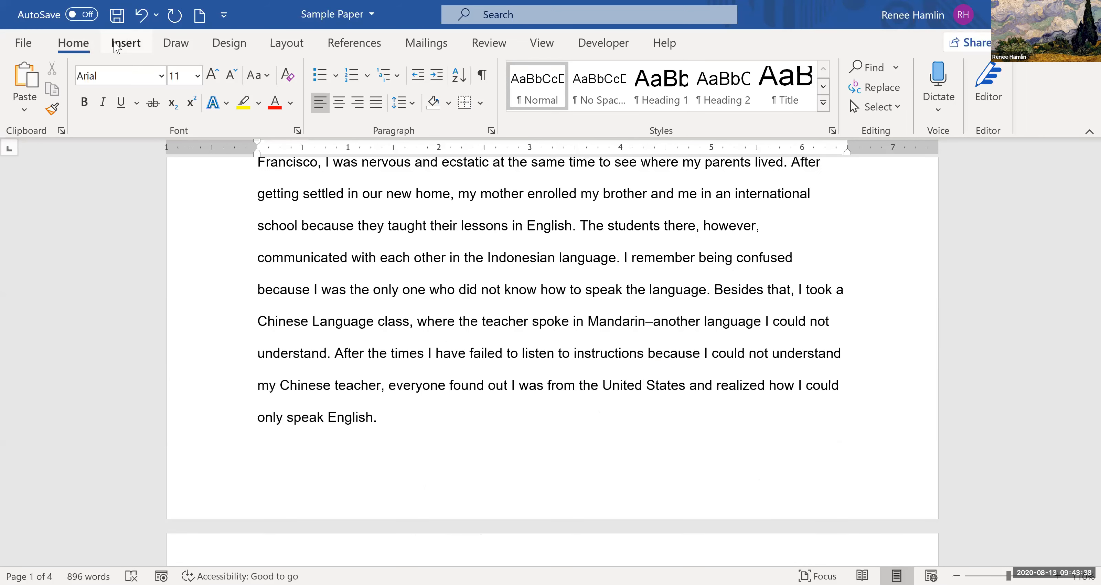
# - Insert a top-of-page number in the Plain Number 3 style and remove the empty header line beneath it
pyautogui.click(126, 44)
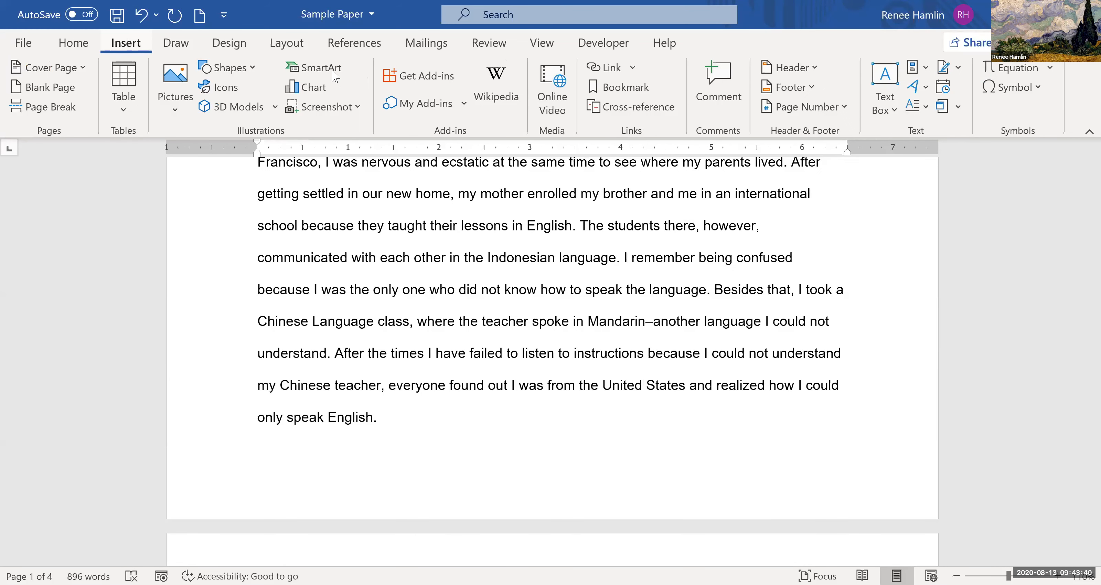
pyautogui.click(805, 119)
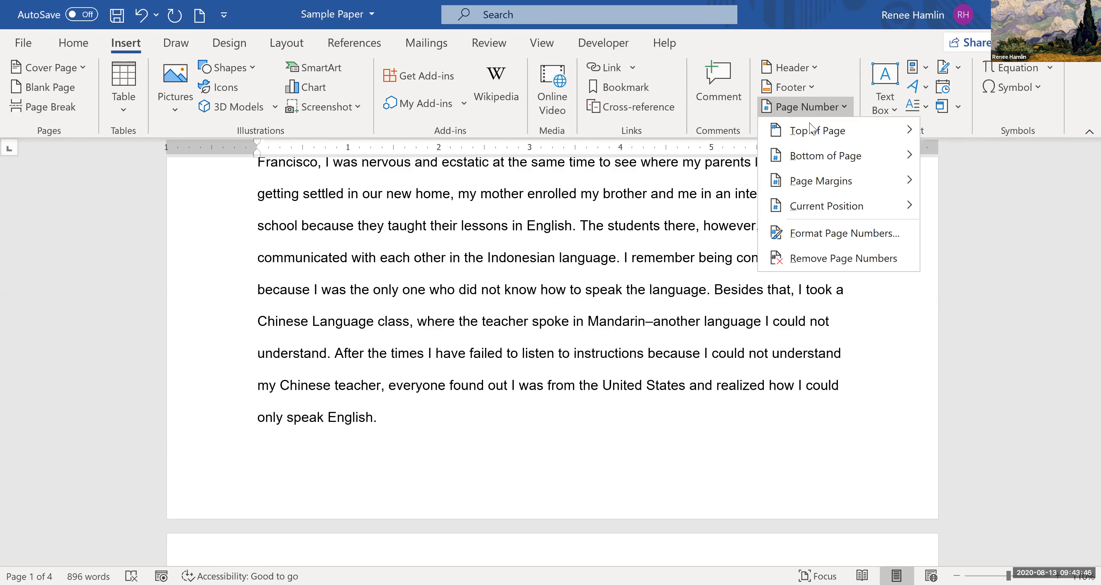
pyautogui.click(812, 133)
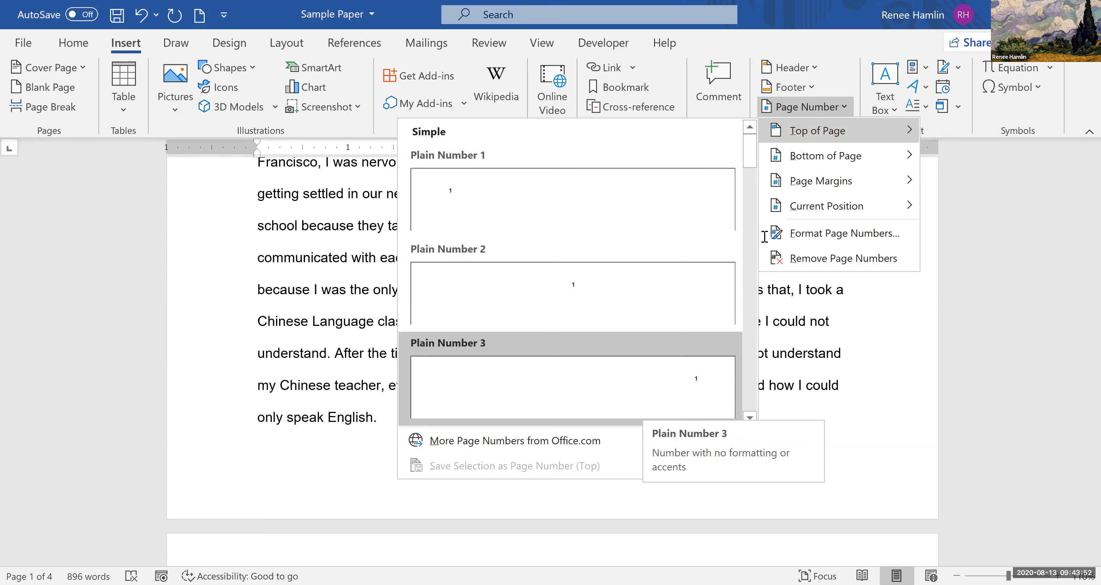
pyautogui.press('Return')
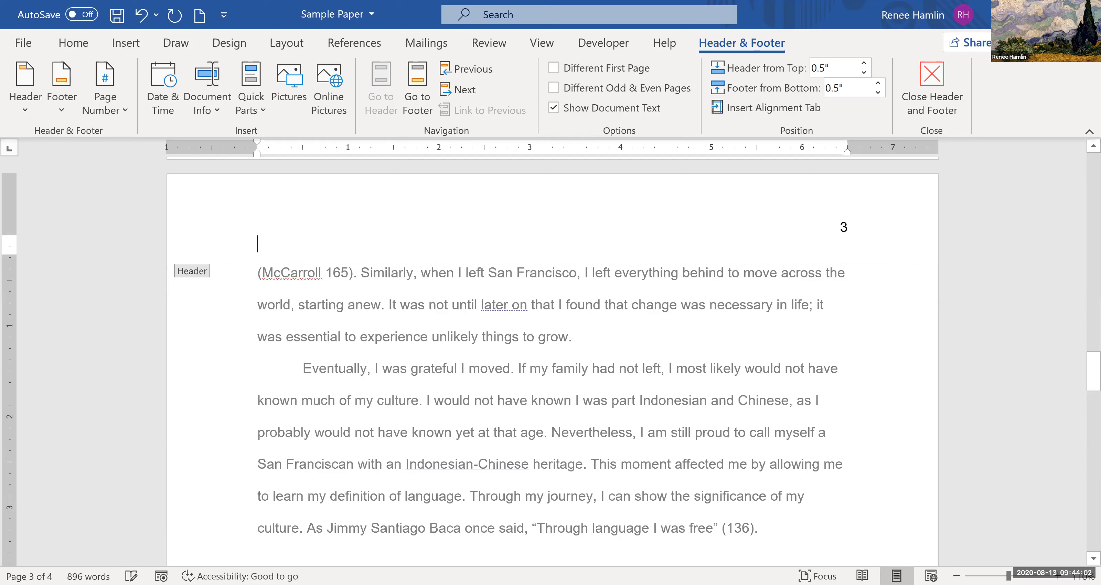
pyautogui.press('BackSpace')
pyautogui.hotkey('shift', 'Left')
# - Add the student's last name and a space before the page number in the first page's header, and return to the body text
pyautogui.moveTo(1085, 374); pyautogui.dragTo(1082, 322)
pyautogui.scroll(20, 1081, 246)
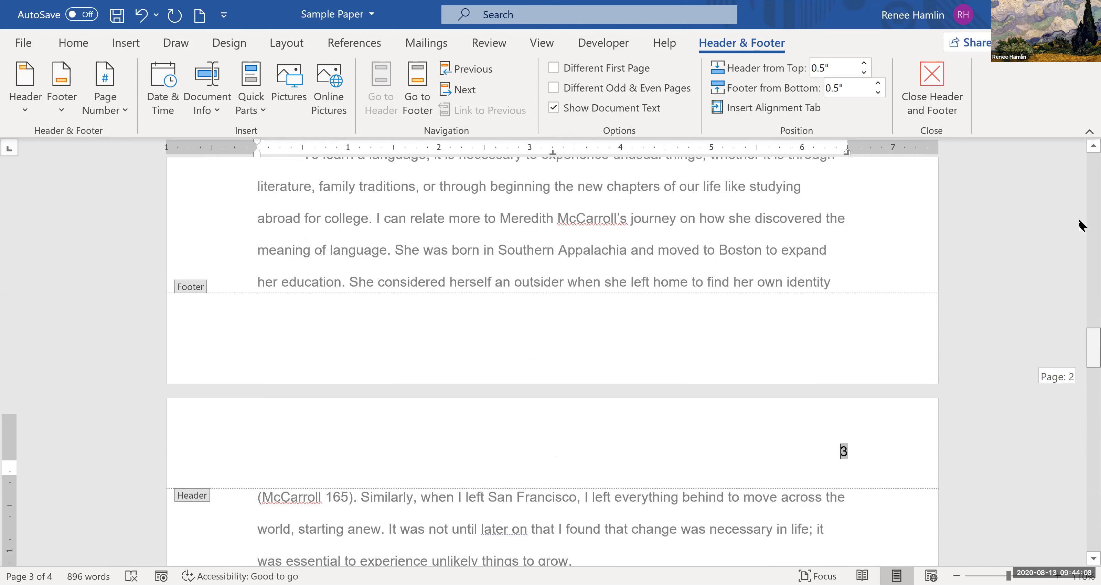
pyautogui.scroll(15, 834, 236)
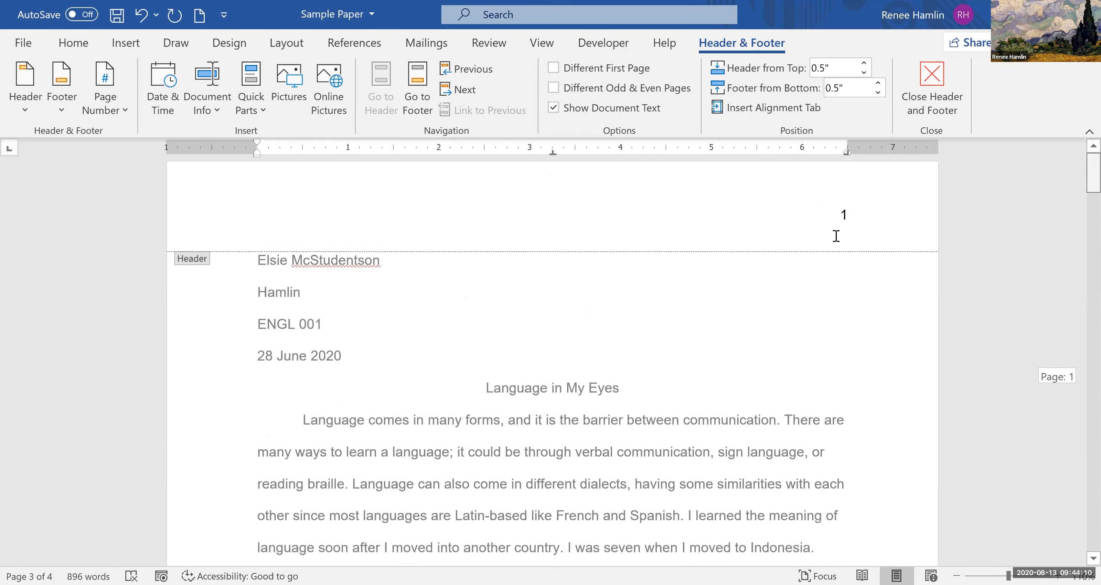
pyautogui.click(828, 226)
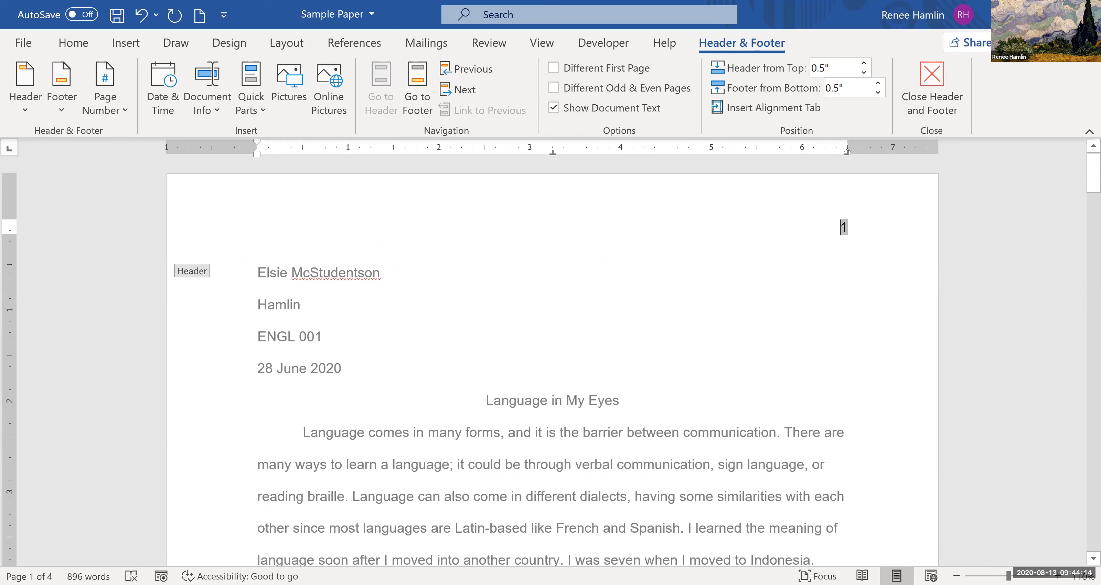
pyautogui.write('Mc')
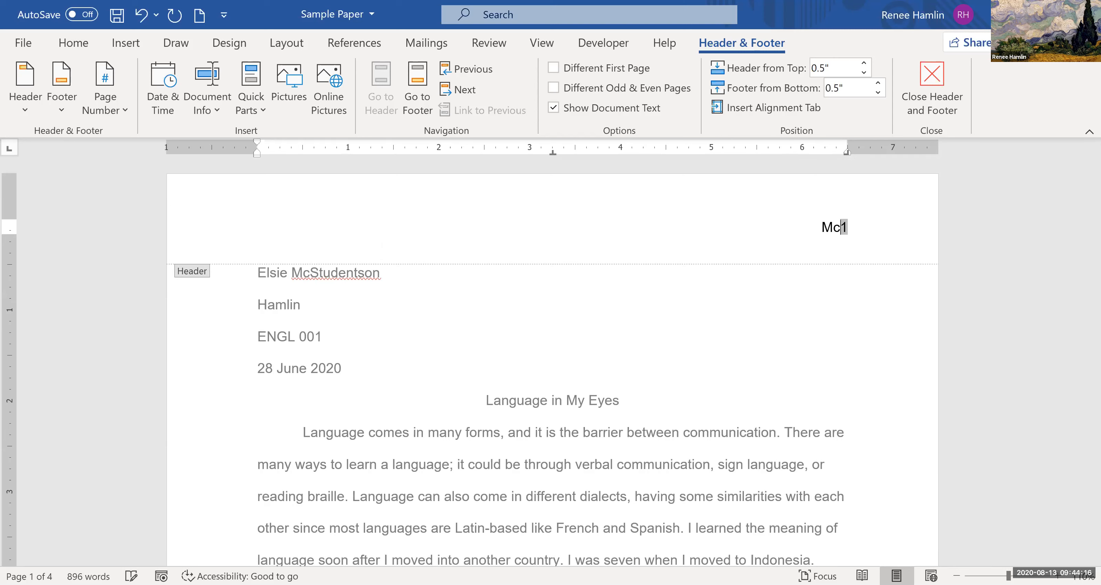
pyautogui.write('Studentson')
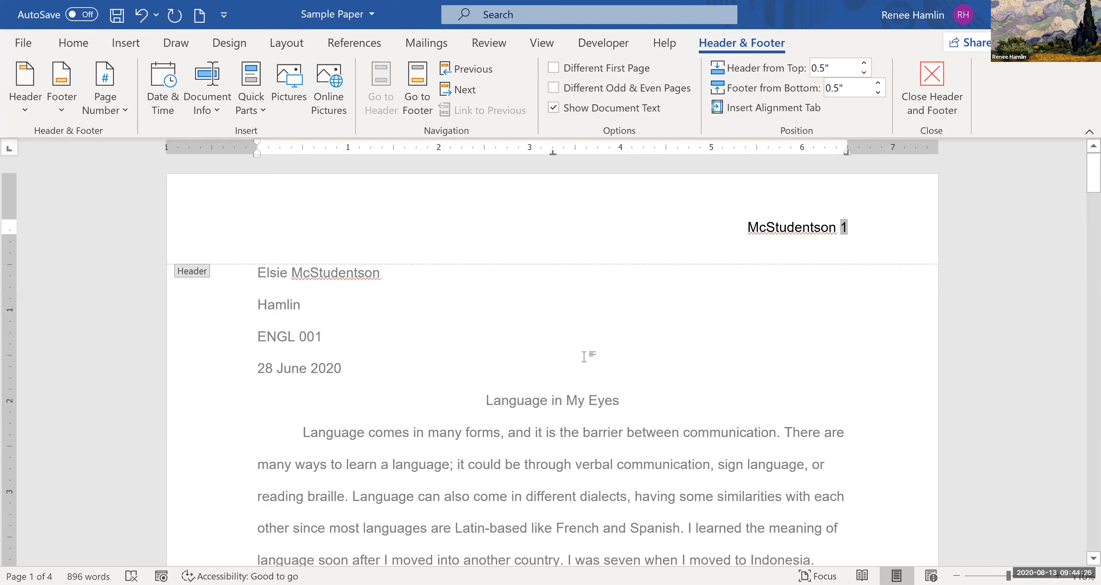
pyautogui.doubleClick(769, 368)
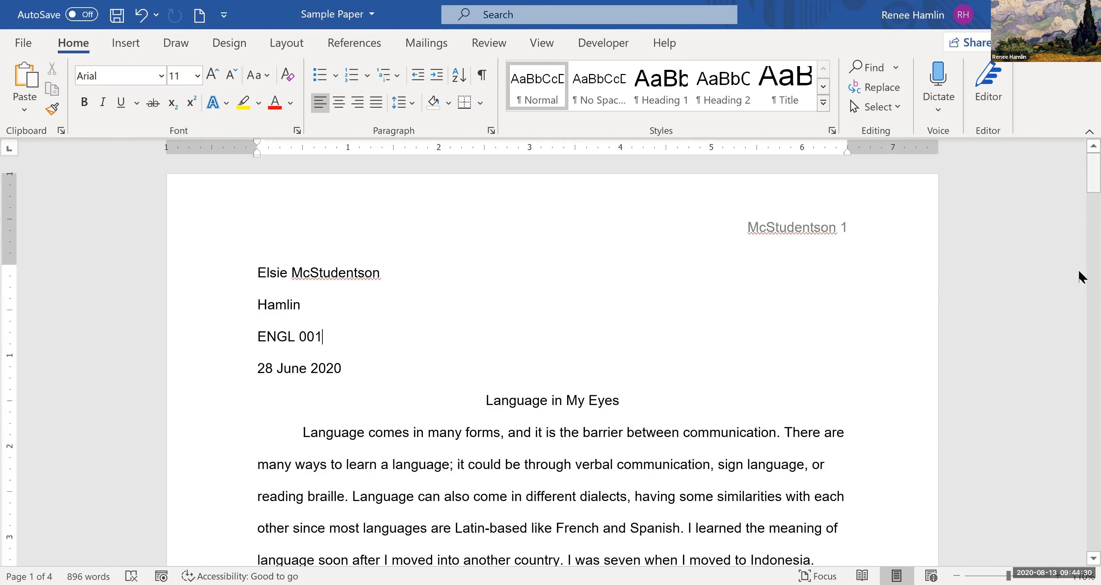
# - Check the last name and page number in the header on every page through Works Cited, and return to the first page
pyautogui.scroll(-15, 1082, 304)
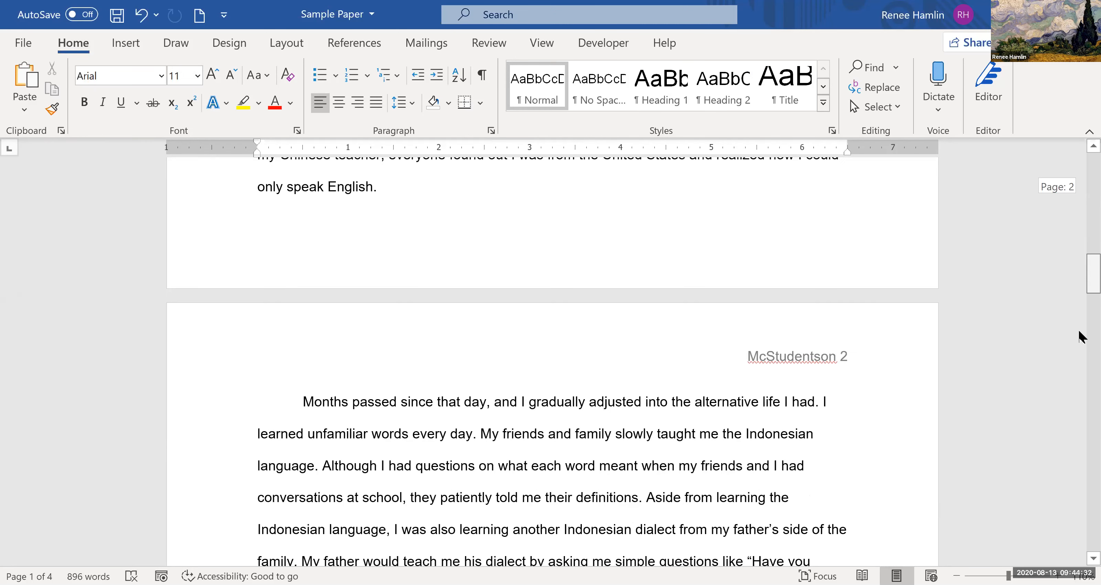
pyautogui.scroll(-6, 1081, 342)
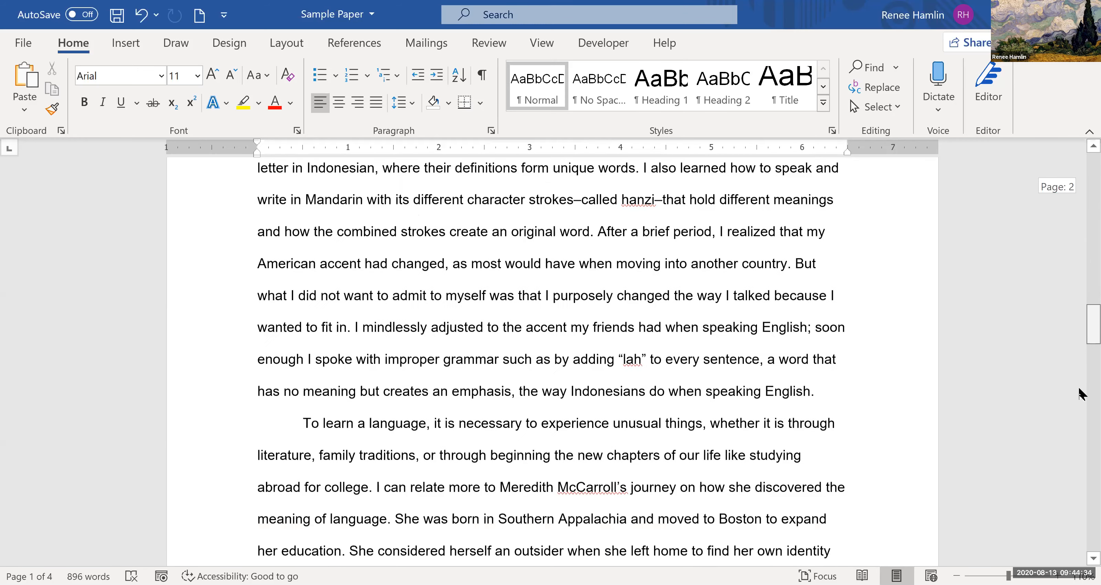
pyautogui.scroll(-15, 1080, 453)
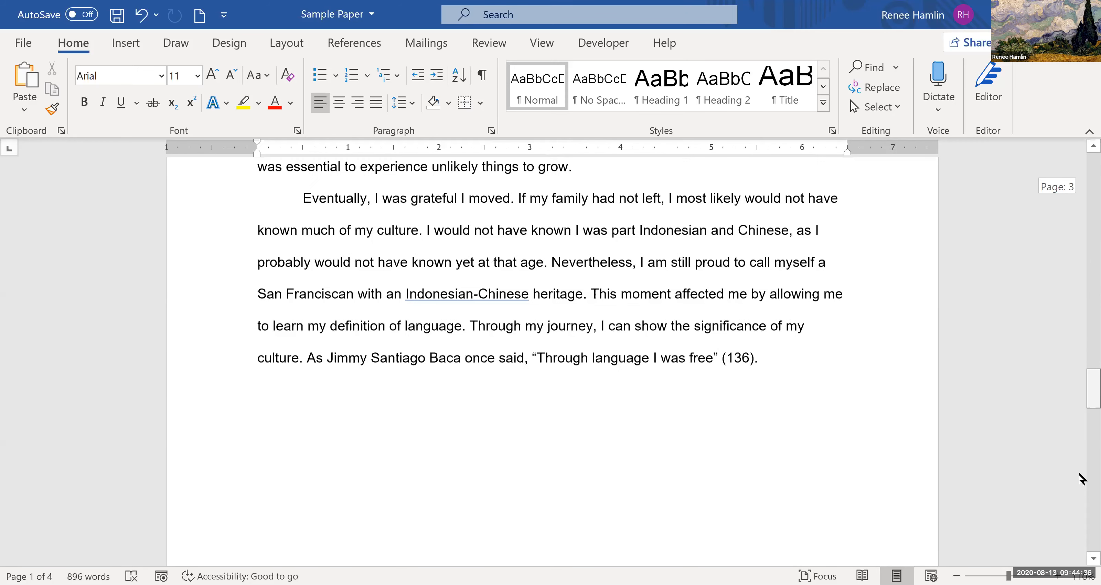
pyautogui.scroll(-7, 1081, 496)
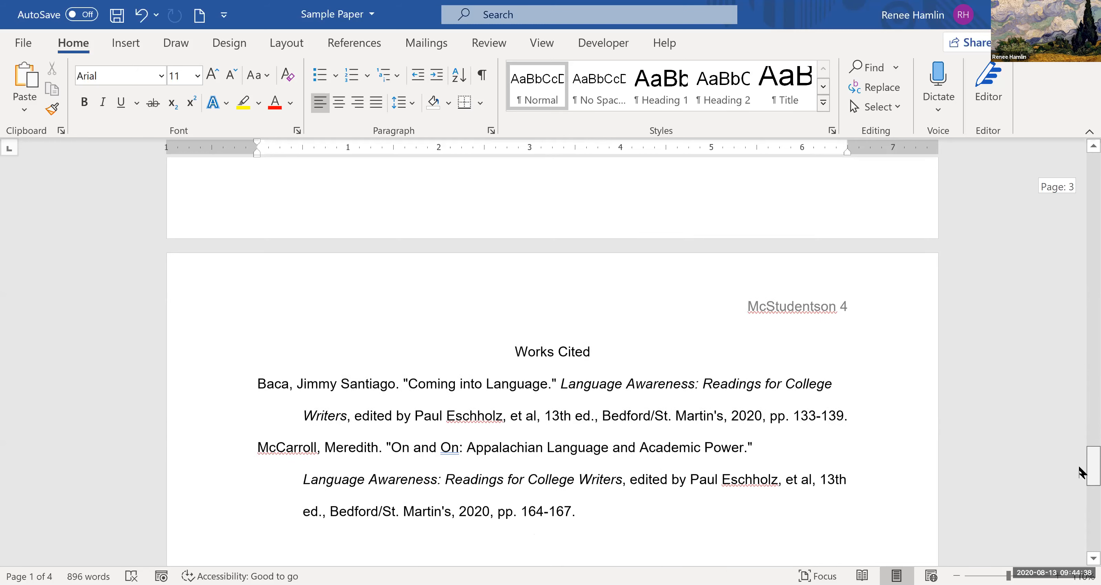
pyautogui.scroll(20, 1081, 321)
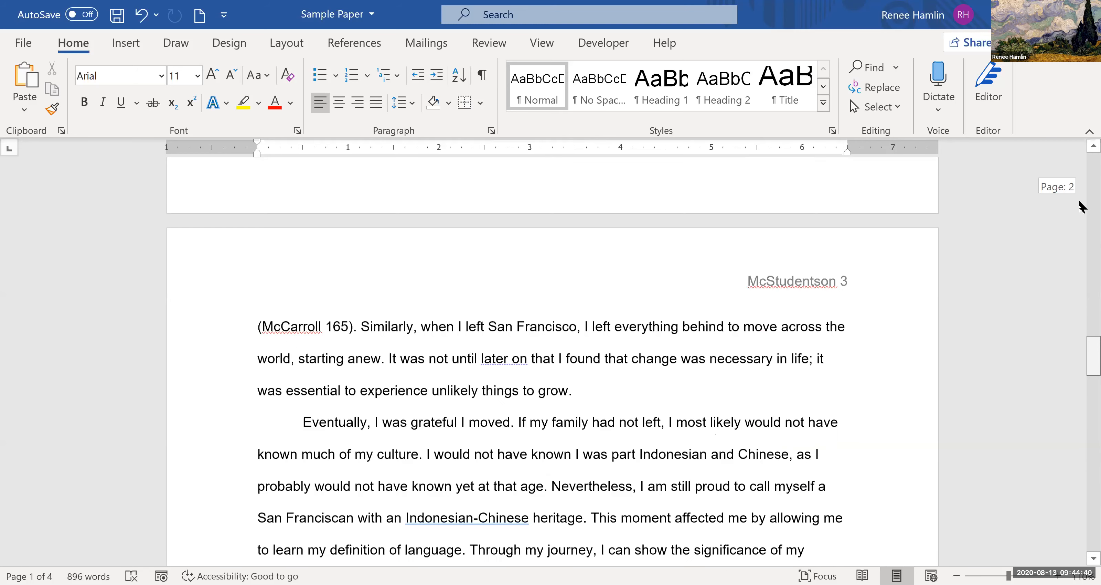
pyautogui.scroll(15, 1078, 210)
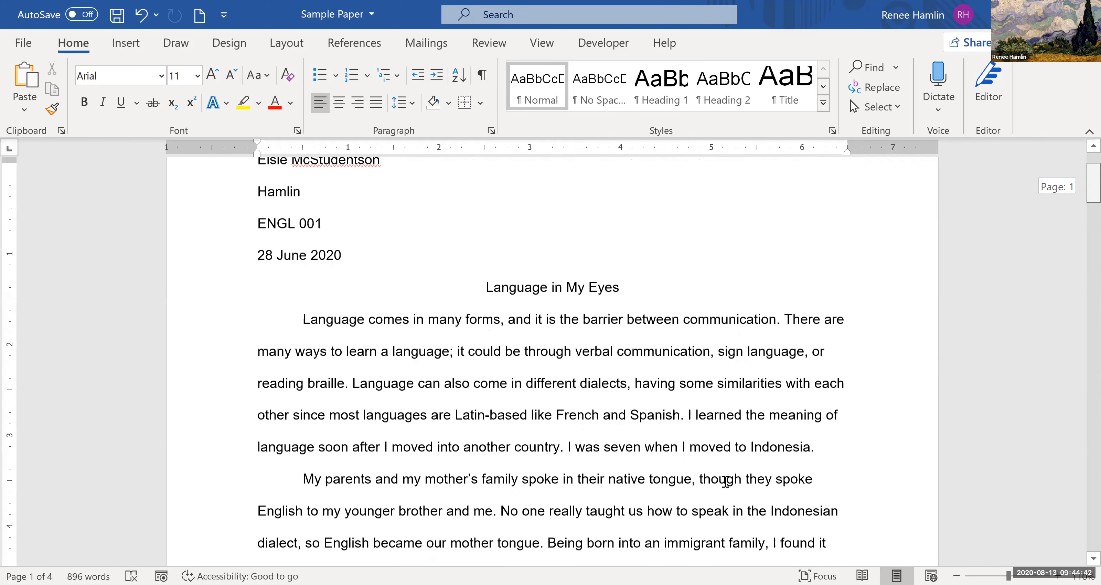